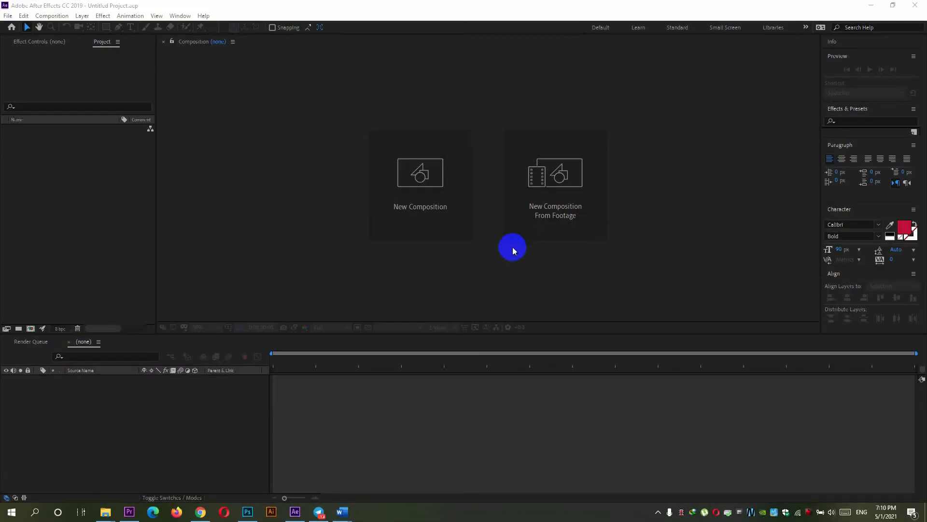
# - Create a 1920 x 1080 composition at 25 fps with a duration of 0:00:07:01
pyautogui.click(415, 173)
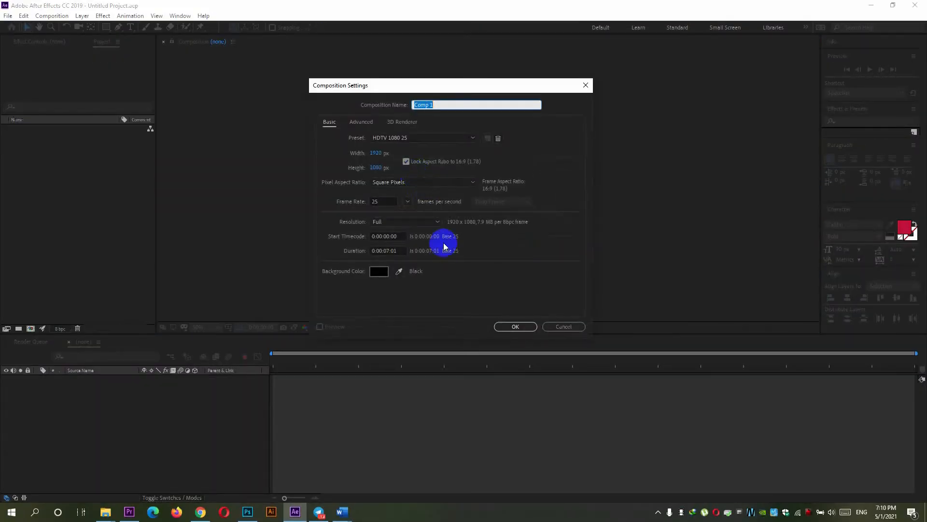
pyautogui.click(514, 326)
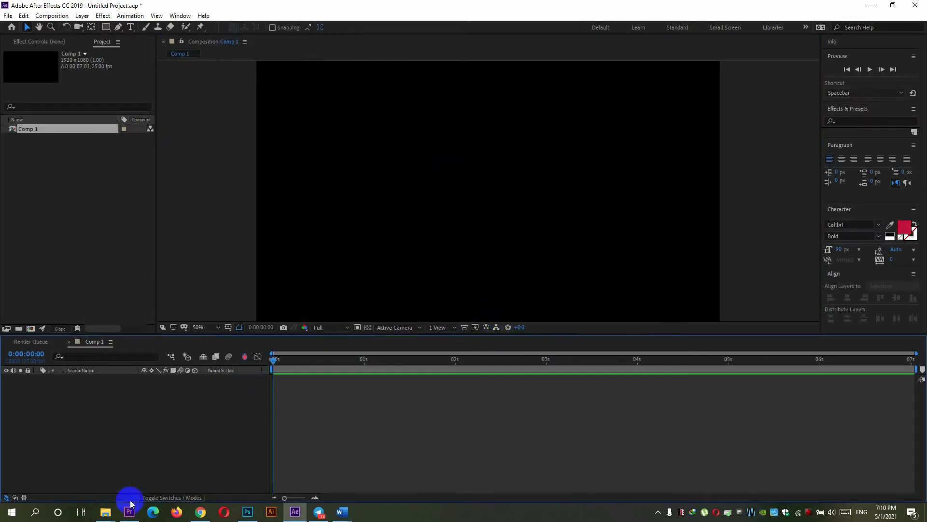
# - Import 1.jpg to 4.jpg, background.jpg, hand.png and mobile.png from the Sources folder into the project
pyautogui.click(106, 512)
pyautogui.moveTo(155, 474)
pyautogui.moveTo(105, 511)
pyautogui.click(186, 471)
pyautogui.click(410, 274)
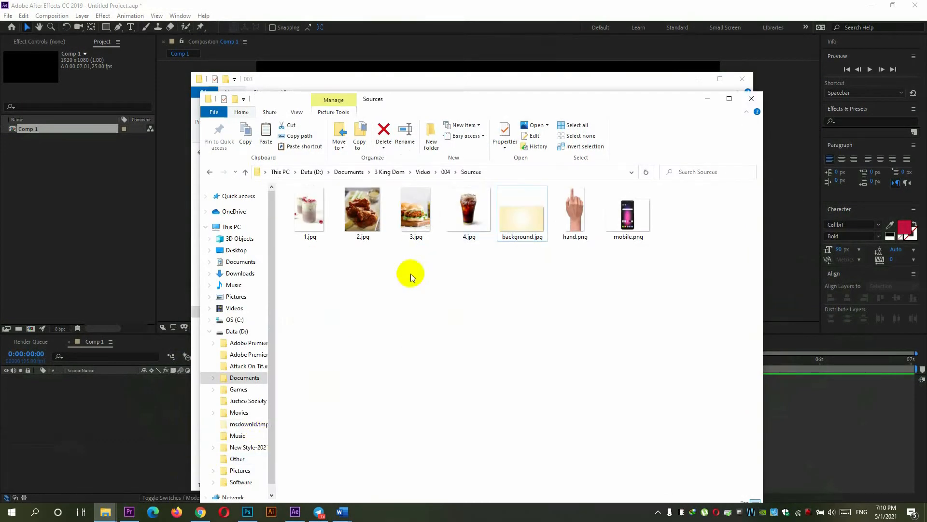
pyautogui.click(329, 219)
pyautogui.keyDown('shift'); pyautogui.click(608, 227); pyautogui.keyUp('shift')
pyautogui.moveTo(309, 222); pyautogui.dragTo(40, 171)
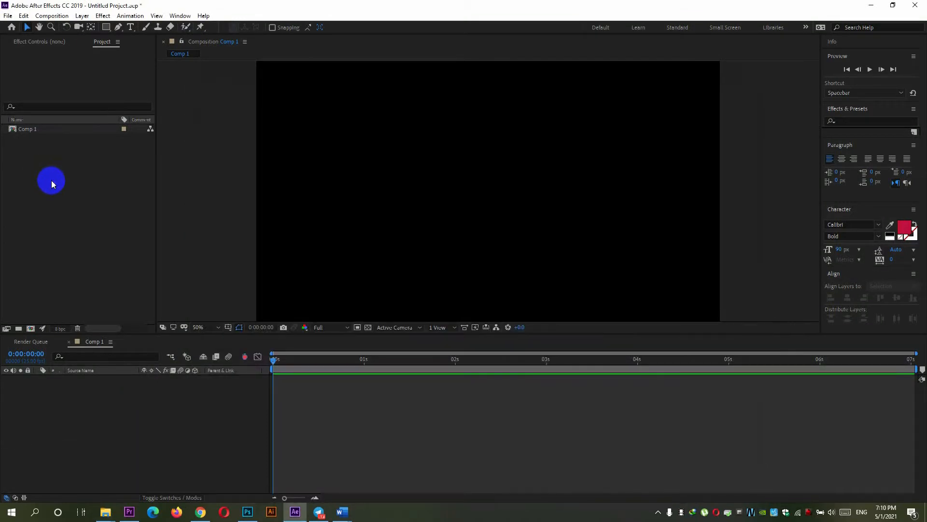
pyautogui.click(58, 206)
# - Add background.jpg to the composition filling the frame, and place mobile.png on top of it
pyautogui.moveTo(39, 166); pyautogui.dragTo(492, 192)
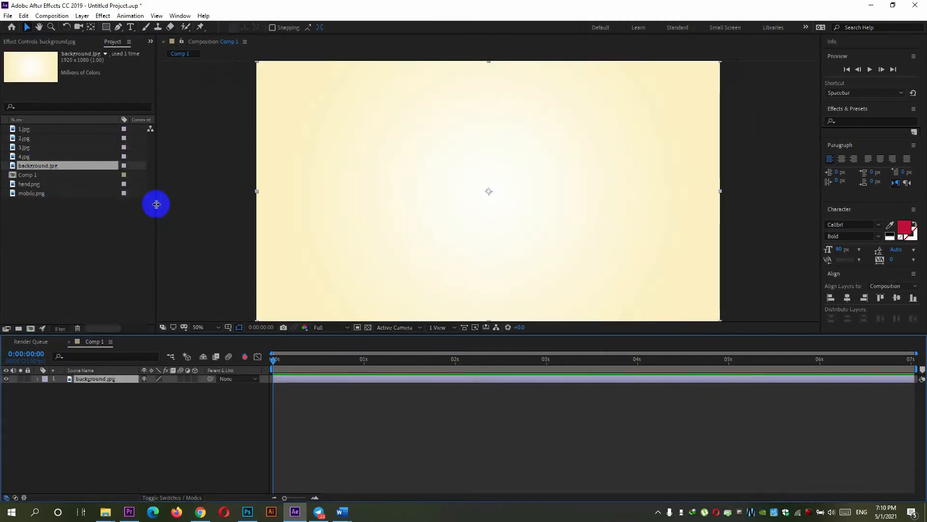
pyautogui.click(29, 175)
pyautogui.moveTo(32, 186); pyautogui.dragTo(365, 189)
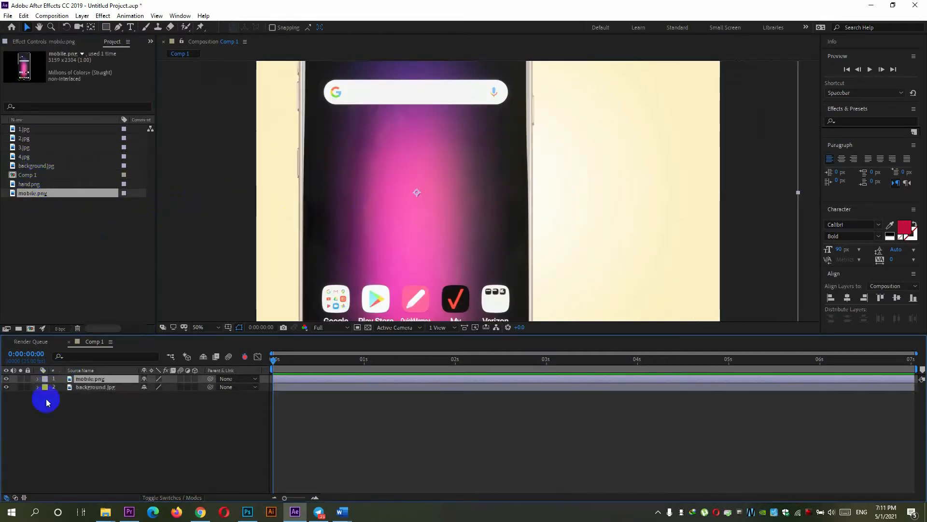
# - Keyframe the scale and position of mobile.png, scaling it to 45% and moving it to about 374, 546
pyautogui.click(38, 379)
pyautogui.click(47, 387)
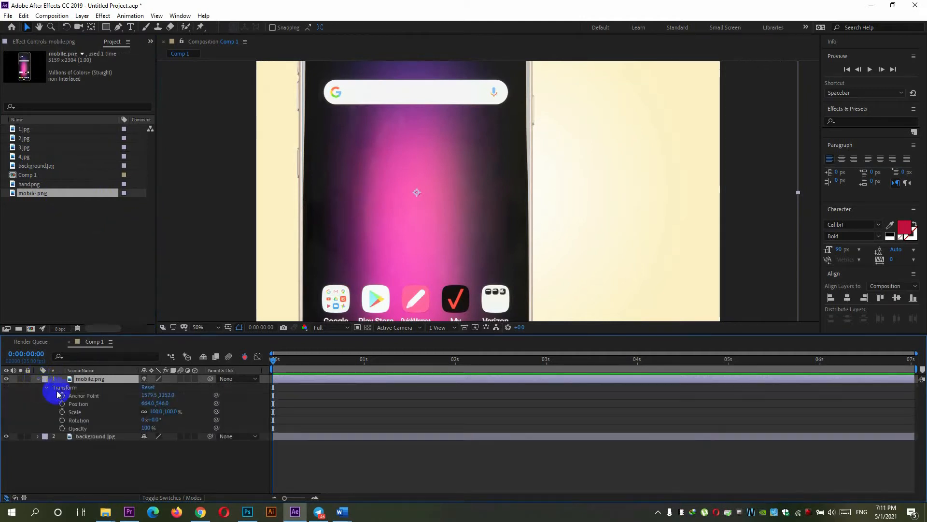
pyautogui.click(154, 412)
pyautogui.moveTo(150, 414); pyautogui.dragTo(129, 412)
pyautogui.hotkey('alt', 'shift', 's')
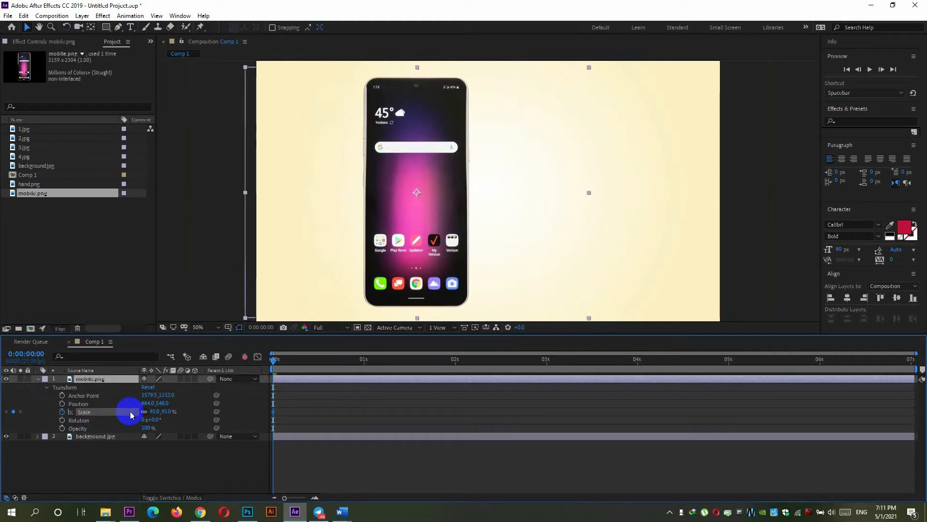
pyautogui.hotkey('alt', 'shift', 'p')
pyautogui.moveTo(403, 194); pyautogui.dragTo(333, 194)
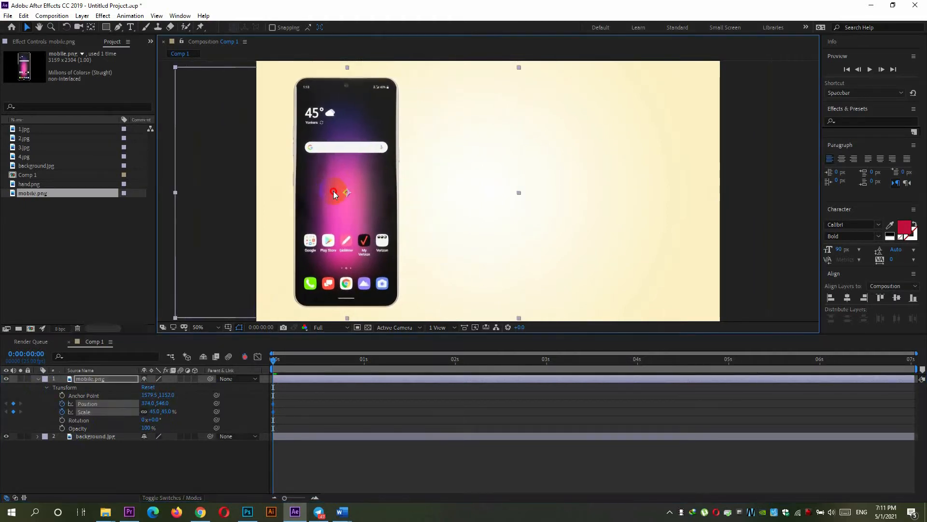
# - Place hand.png over the lower part of the phone and add 1.jpg on top of it
pyautogui.moveTo(26, 184); pyautogui.dragTo(347, 274)
pyautogui.click(16, 252)
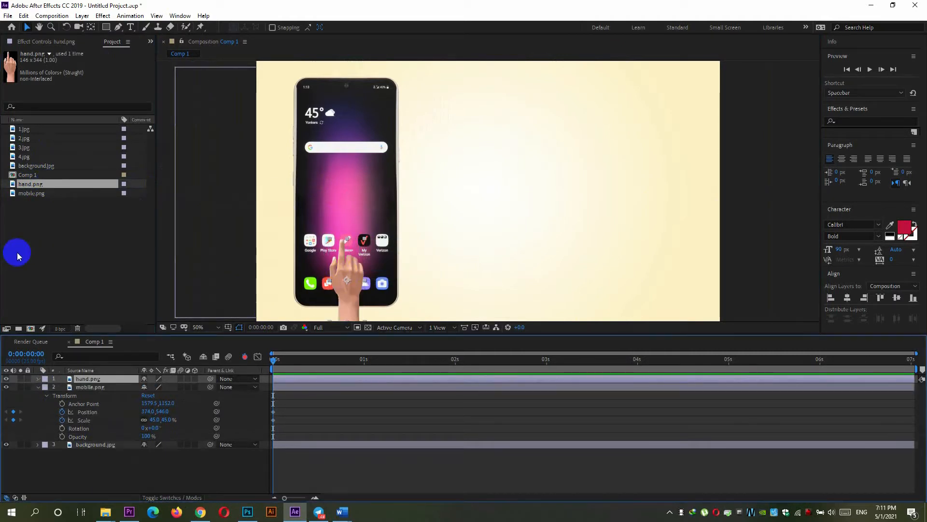
pyautogui.moveTo(22, 129); pyautogui.dragTo(415, 197)
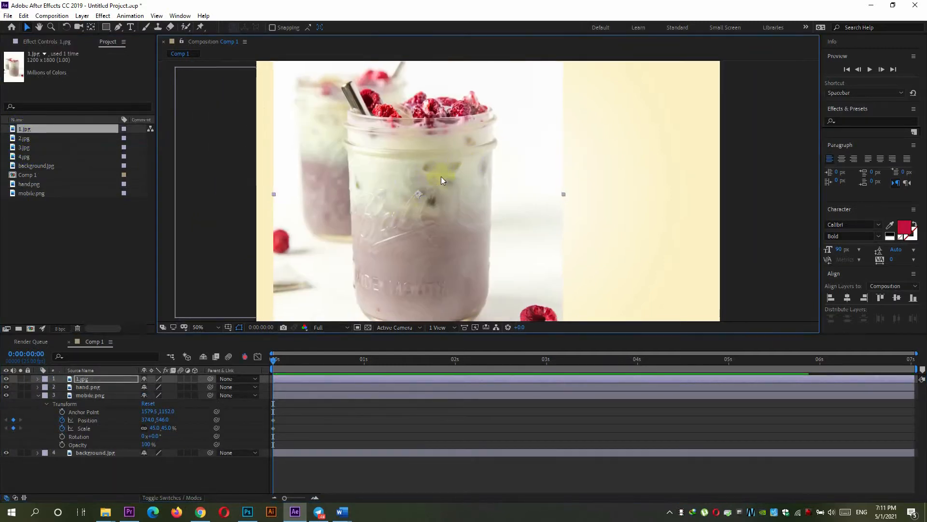
# - Keyframe the position and scale of 1.jpg, scaling it to 46% and moving it over the phone screen at about 352, 558
pyautogui.click(38, 379)
pyautogui.click(56, 401)
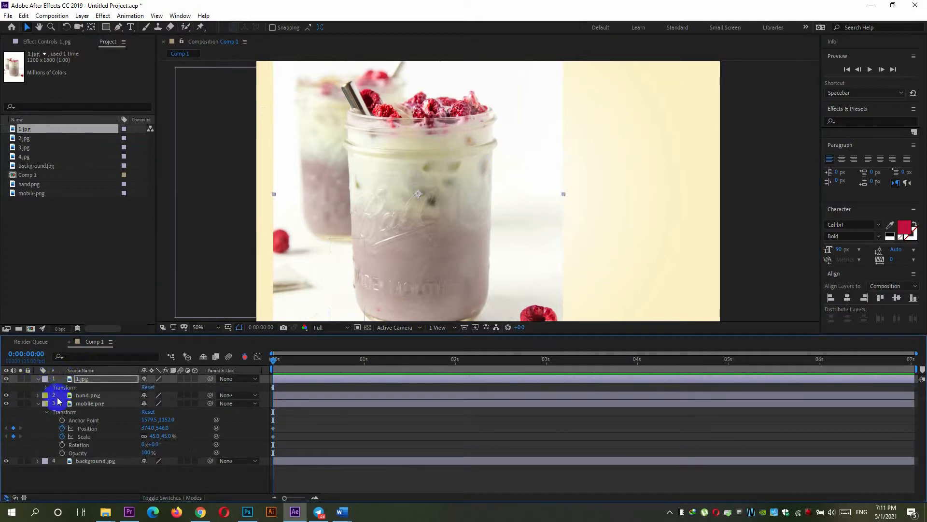
pyautogui.click(47, 387)
pyautogui.click(148, 403)
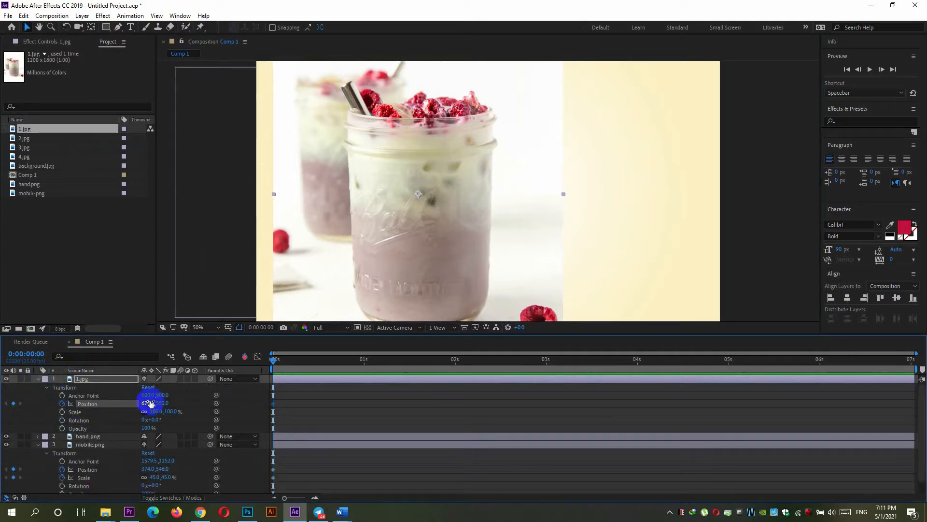
pyautogui.moveTo(145, 414); pyautogui.dragTo(124, 414)
pyautogui.moveTo(392, 176); pyautogui.dragTo(310, 167)
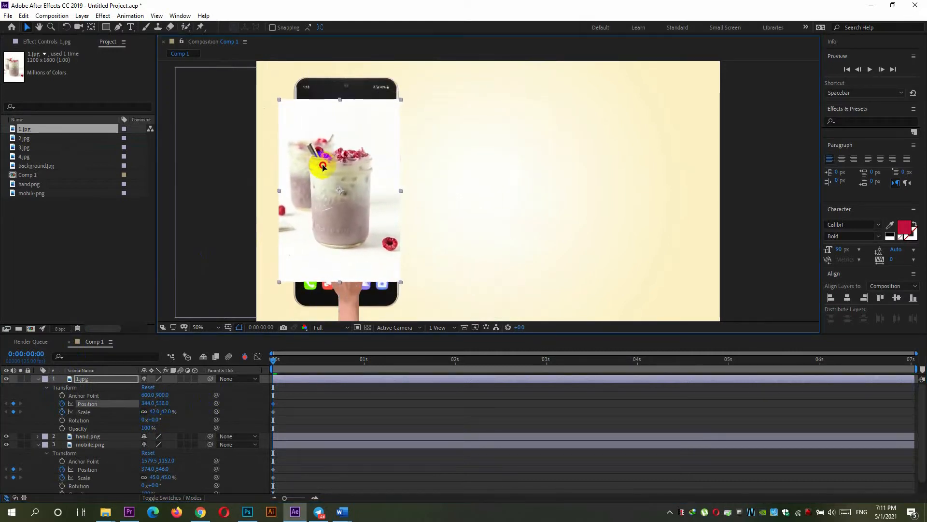
pyautogui.moveTo(143, 403); pyautogui.dragTo(158, 410)
pyautogui.moveTo(306, 235); pyautogui.dragTo(306, 239)
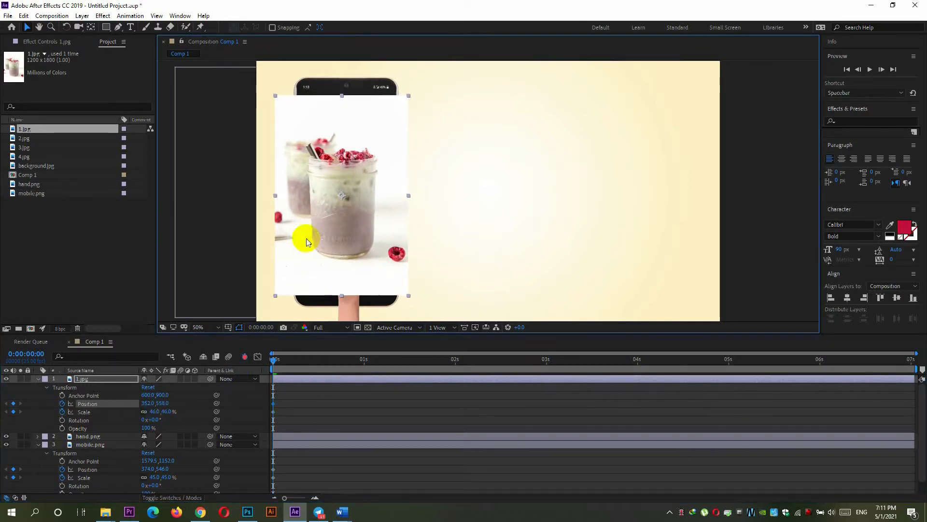
# - Show the rulers and add two horizontal and two vertical guides framing the phone's screen area
pyautogui.click(157, 16)
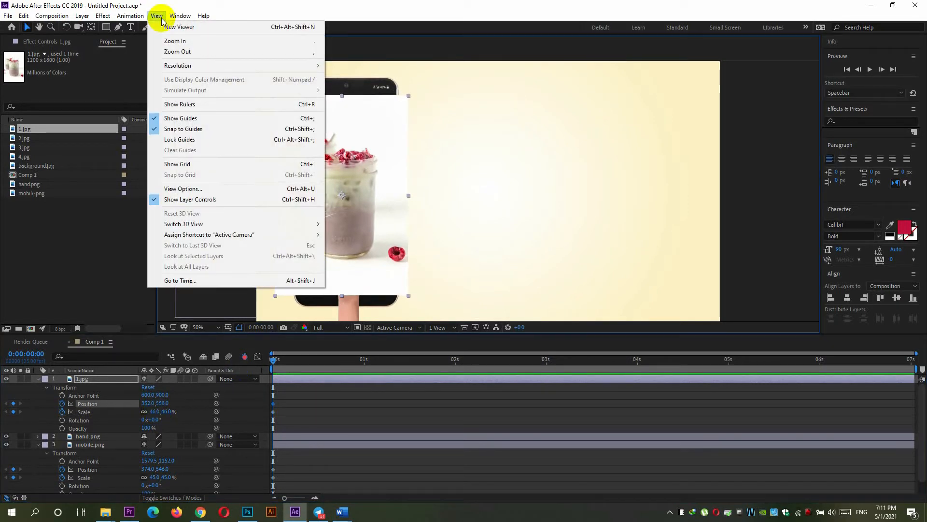
pyautogui.click(216, 104)
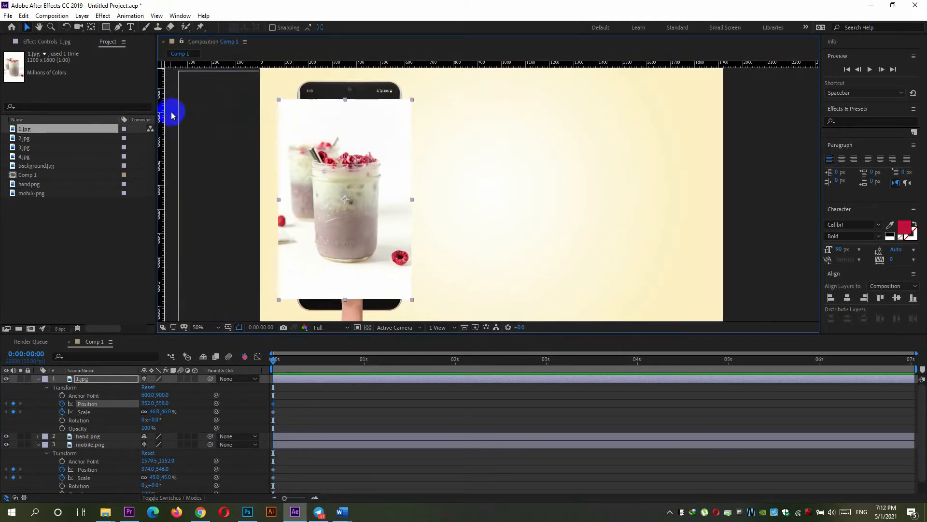
pyautogui.moveTo(227, 65); pyautogui.dragTo(228, 99)
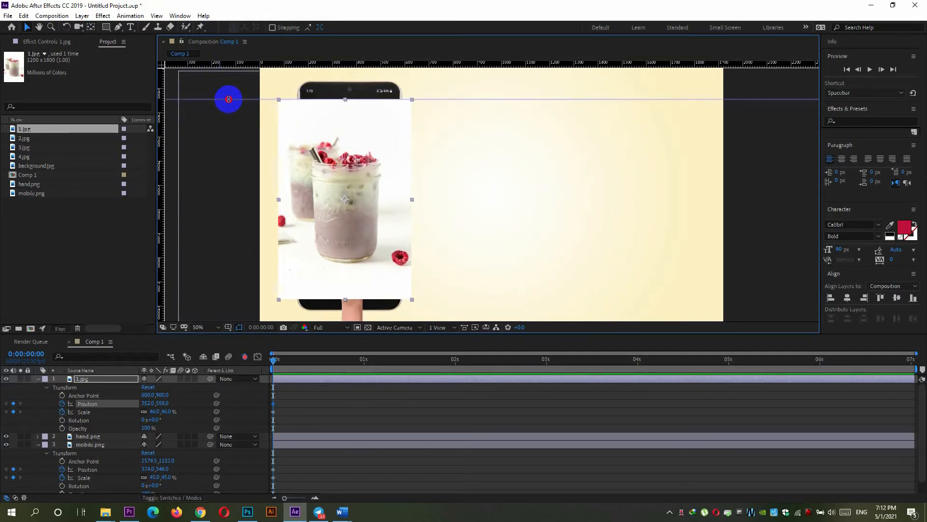
pyautogui.moveTo(274, 65); pyautogui.dragTo(281, 296)
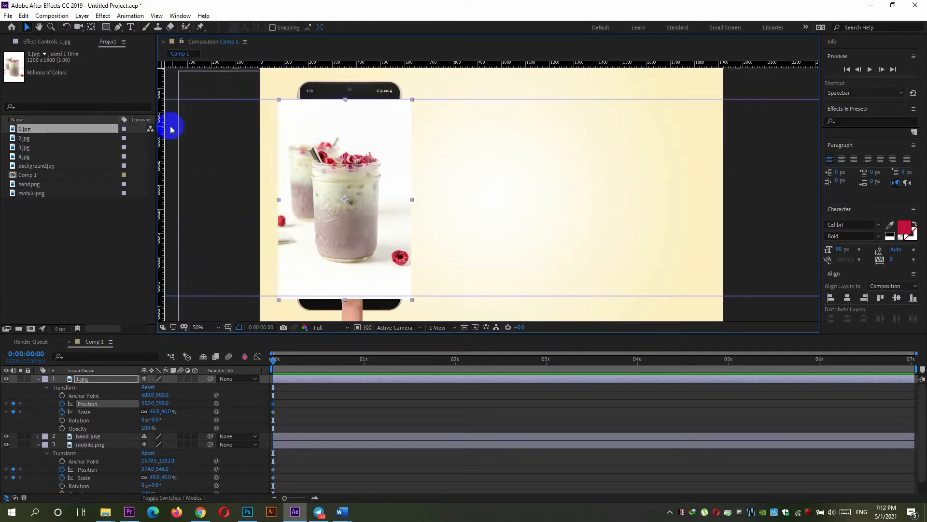
pyautogui.moveTo(161, 126); pyautogui.dragTo(298, 142)
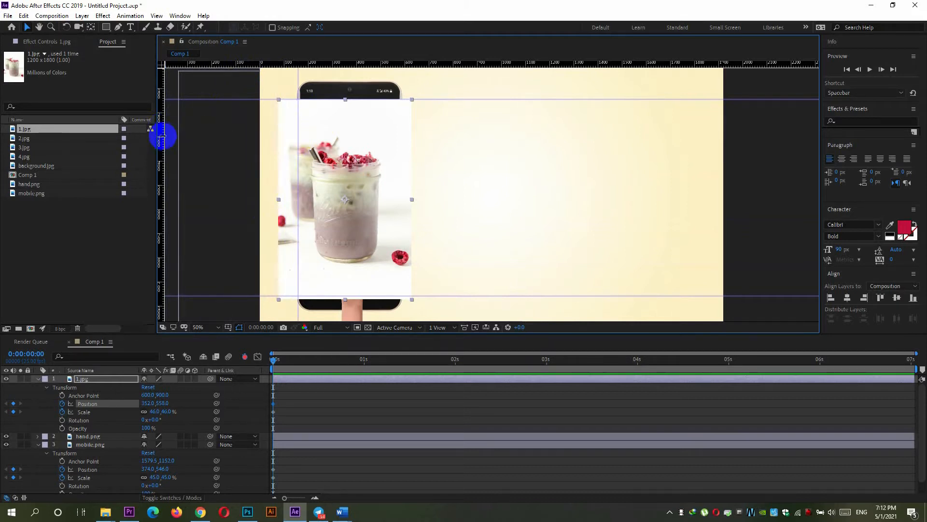
pyautogui.moveTo(168, 135); pyautogui.dragTo(400, 169)
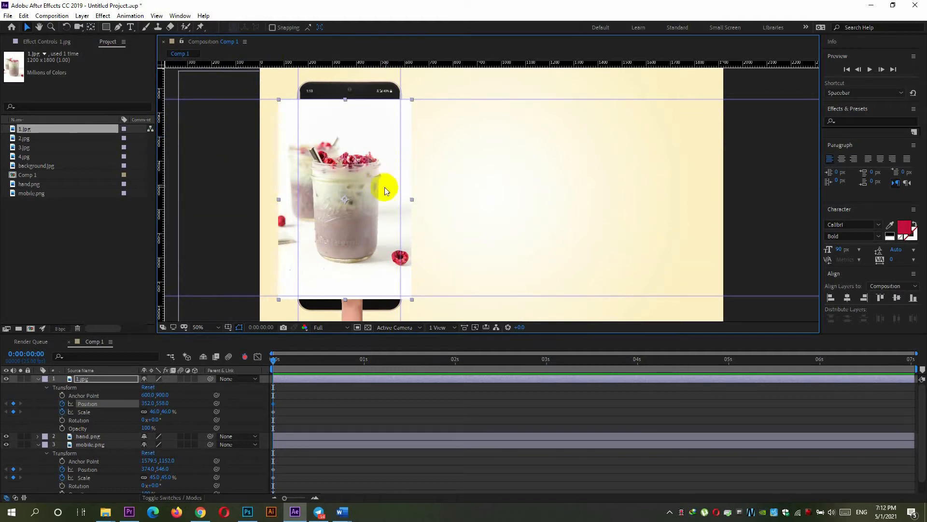
# - Shift 1.jpg to about 376, 558 and mask it with a rectangle fitted to the guides around the phone screen
pyautogui.click(89, 403)
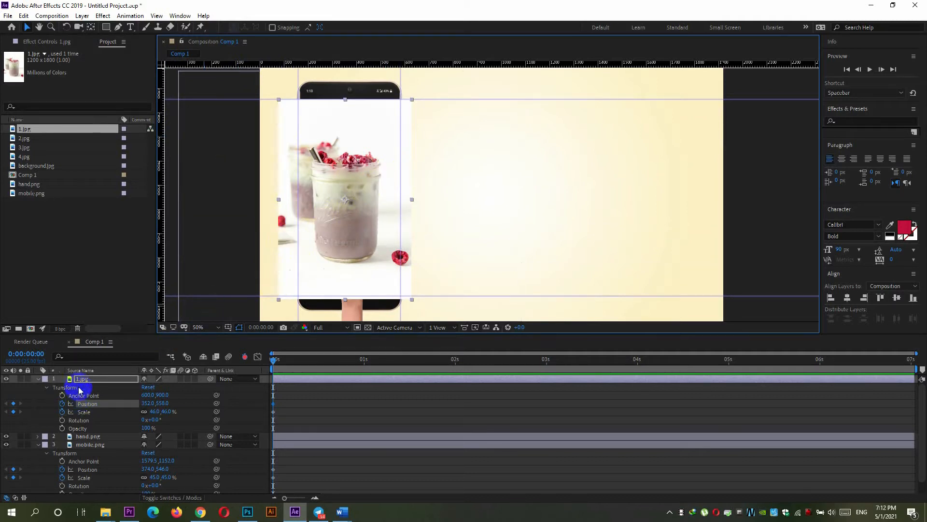
pyautogui.moveTo(156, 411); pyautogui.dragTo(158, 413)
pyautogui.click(159, 413)
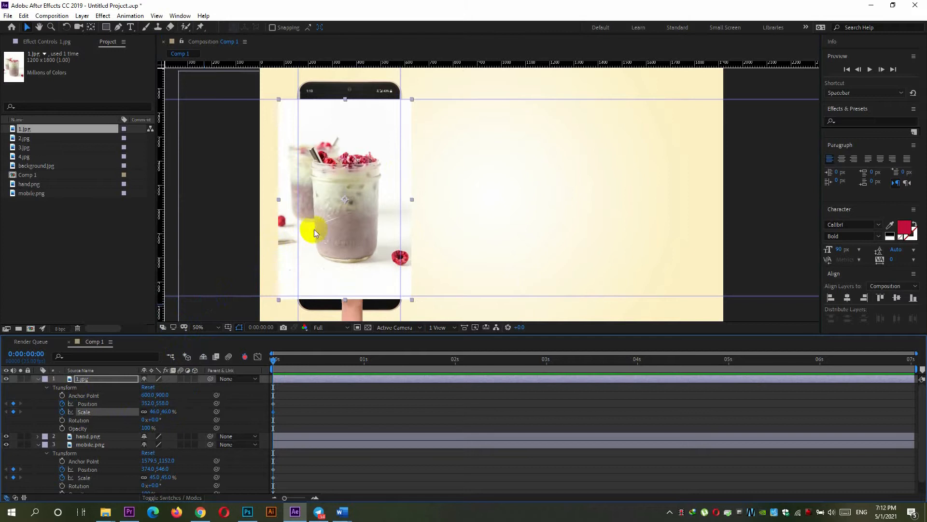
pyautogui.moveTo(316, 229); pyautogui.dragTo(322, 230)
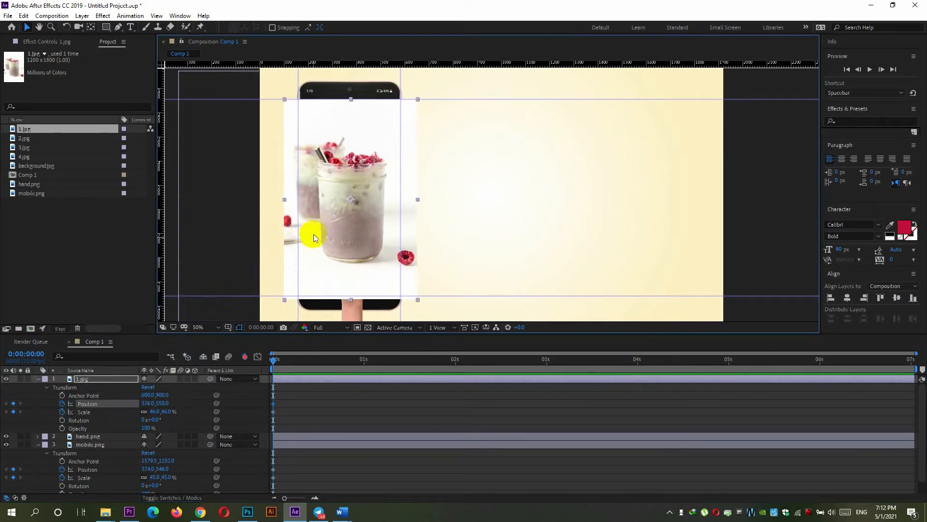
pyautogui.click(106, 27)
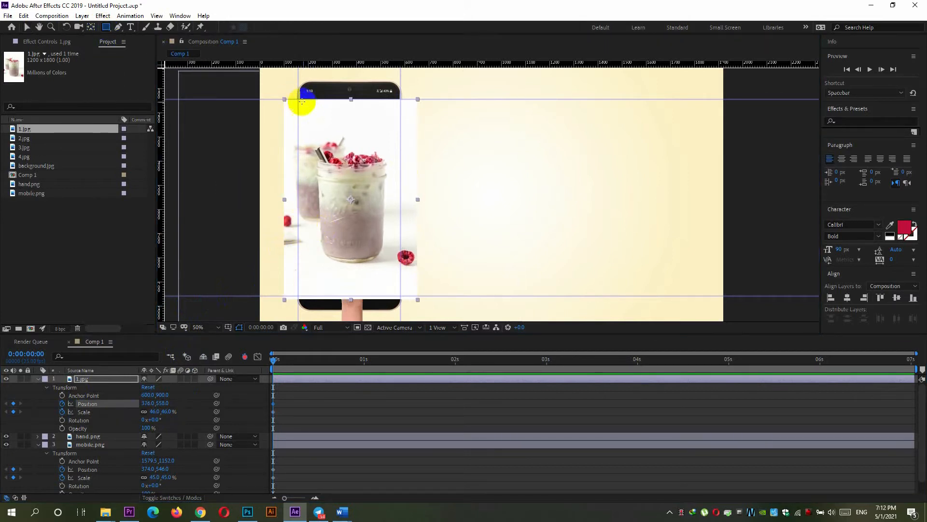
pyautogui.moveTo(298, 99); pyautogui.dragTo(398, 294)
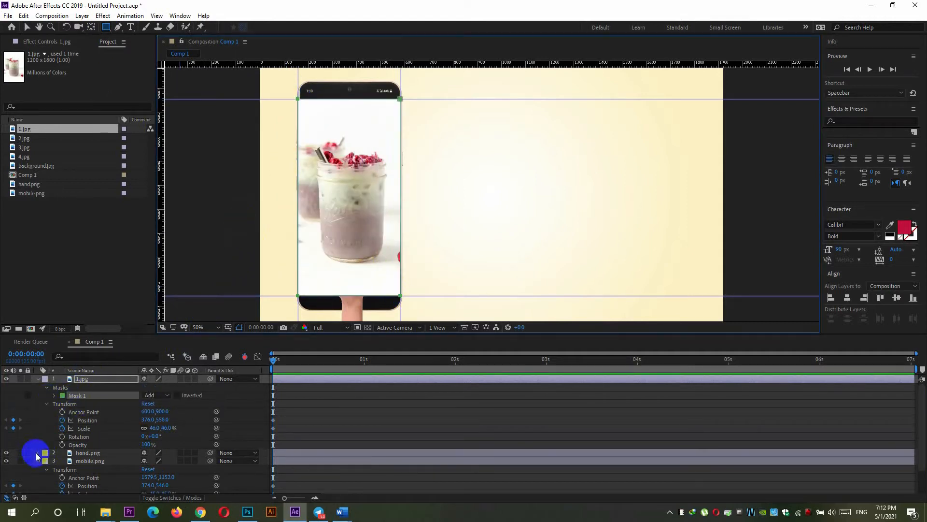
# - Collapse the mask and transform properties of 1.jpg and move the hand.png layer above it
pyautogui.click(46, 388)
pyautogui.click(47, 397)
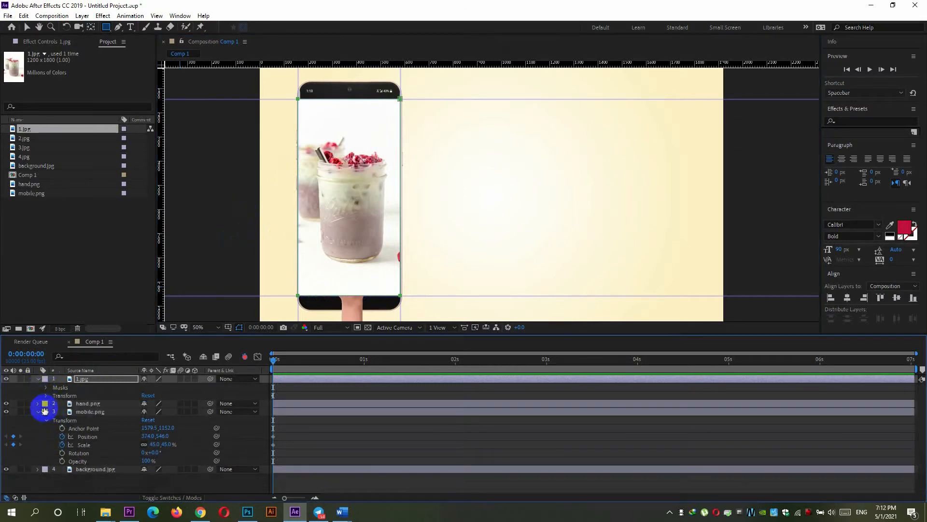
pyautogui.moveTo(88, 405); pyautogui.dragTo(102, 377)
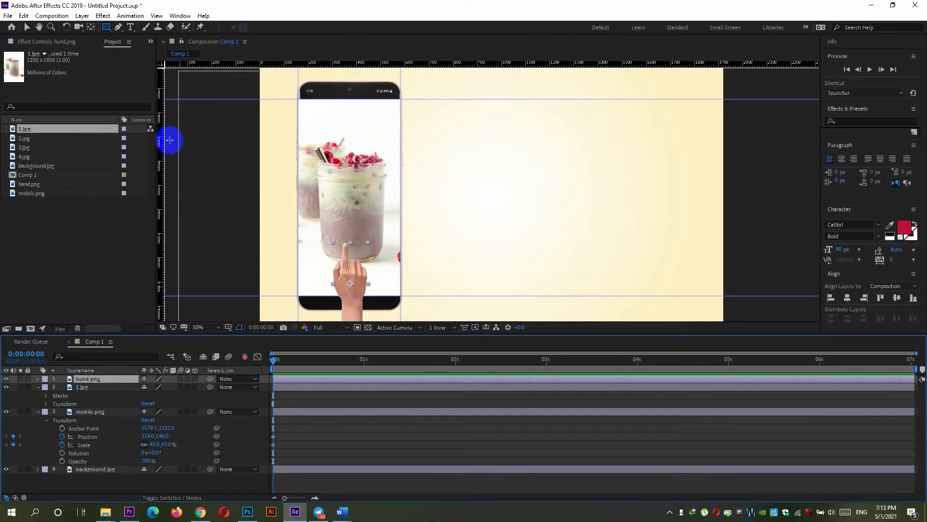
# - Duplicate the masked 1.jpg layer and move the copy into the empty area to the right of the phone
pyautogui.click(99, 388)
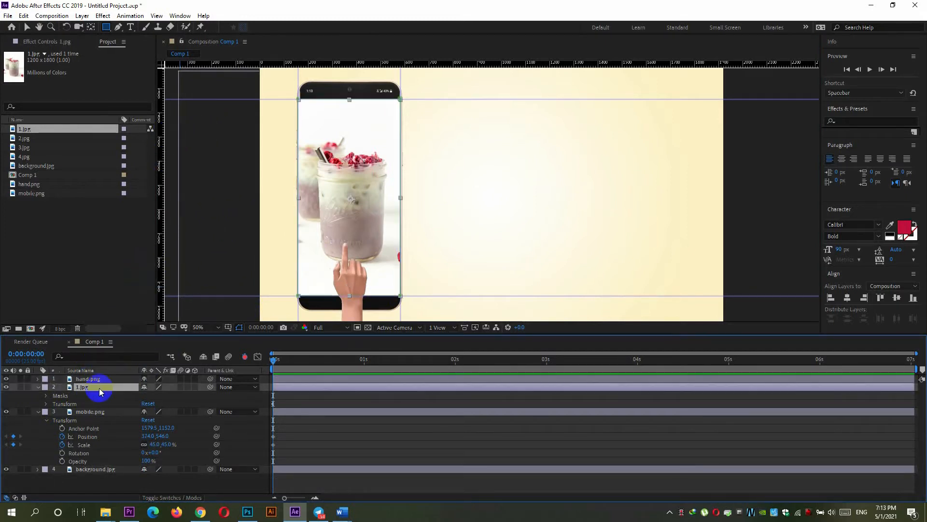
pyautogui.hotkey('ctrl', 'd')
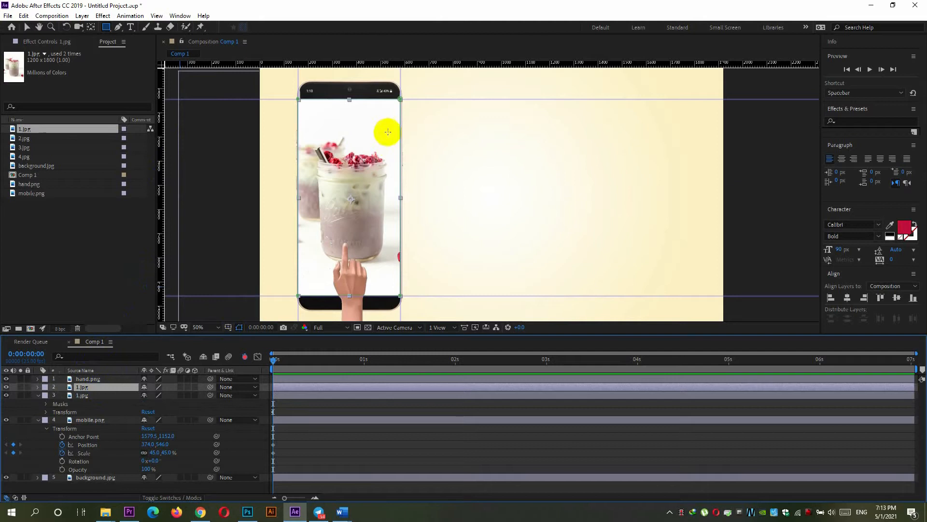
pyautogui.press('v')
pyautogui.moveTo(368, 142); pyautogui.dragTo(556, 157)
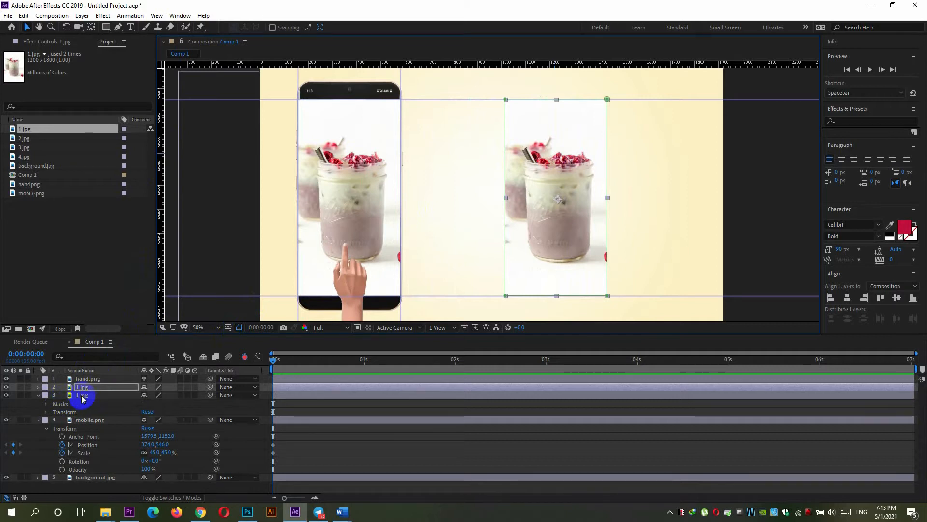
# - Delete the mask from the duplicated 1.jpg layer
pyautogui.click(39, 387)
pyautogui.click(59, 396)
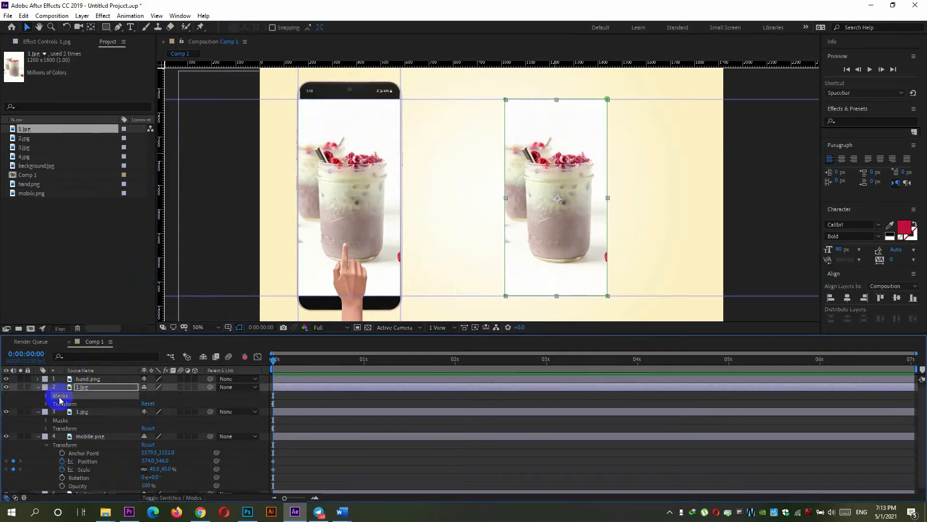
pyautogui.press('Delete')
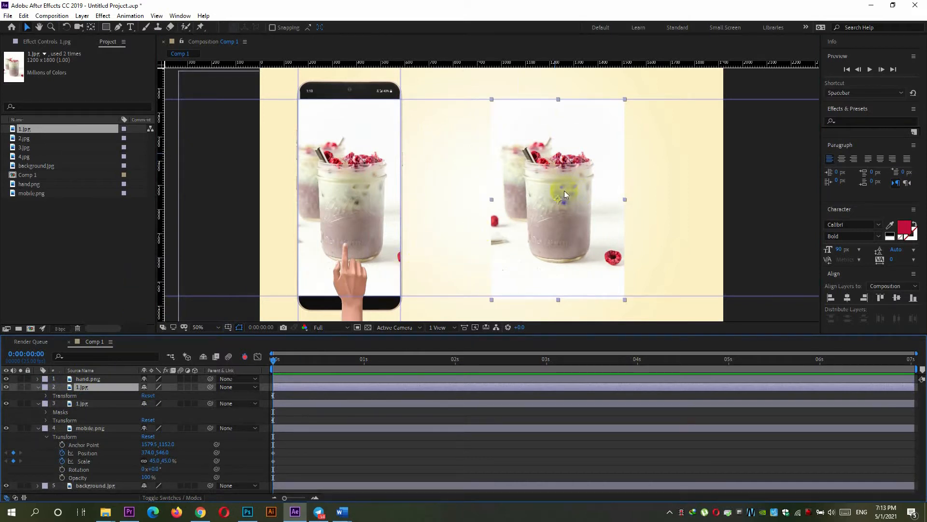
# - Add a horizontal guide near the top of the milkshake glasses and a vertical guide on each side of the copied picture
pyautogui.moveTo(516, 63); pyautogui.dragTo(518, 147)
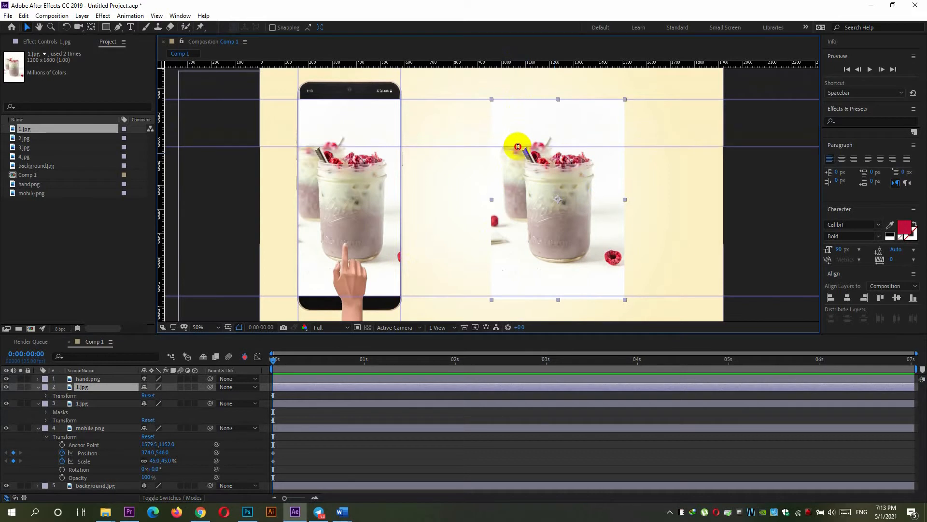
pyautogui.moveTo(162, 146); pyautogui.dragTo(466, 169)
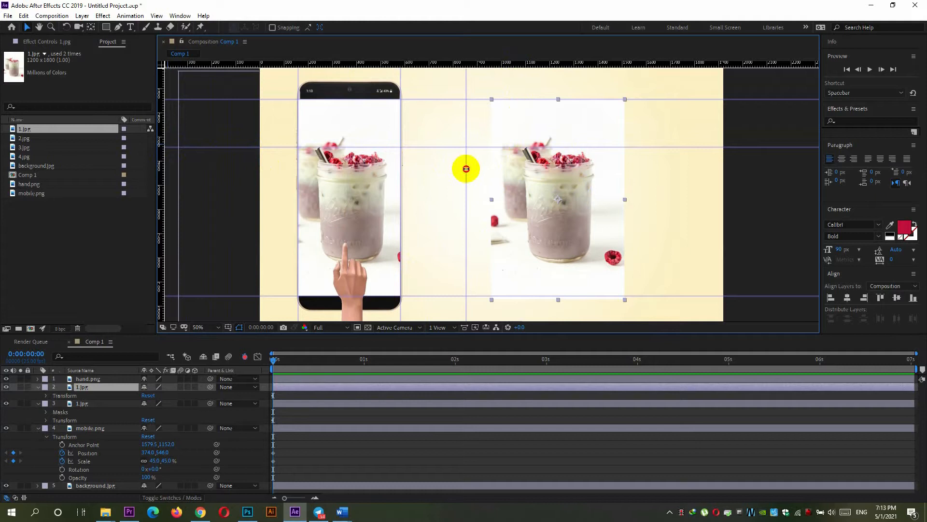
pyautogui.moveTo(164, 158); pyautogui.dragTo(663, 188)
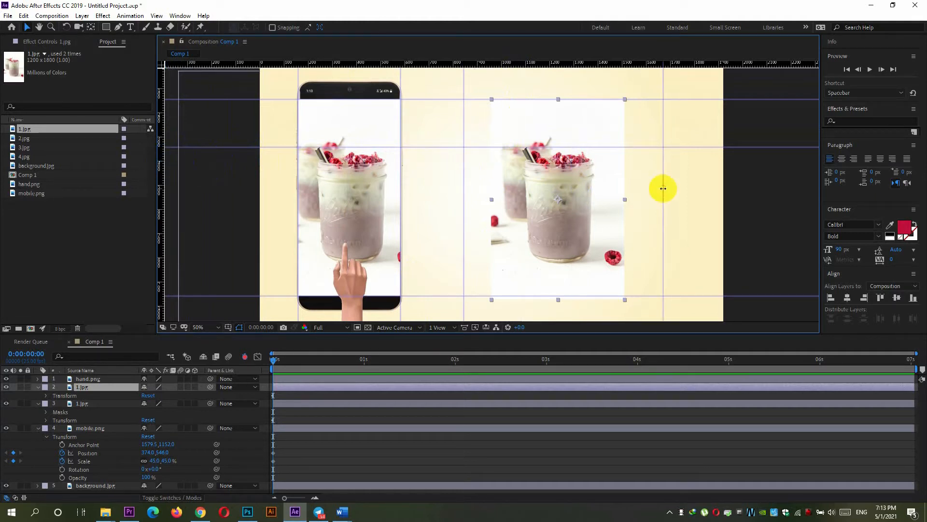
# - Scale the copied 1.jpg to 59%, position it at about 1242, 620, and align the nearby vertical guide with its left edge
pyautogui.click(568, 188)
pyautogui.click(46, 396)
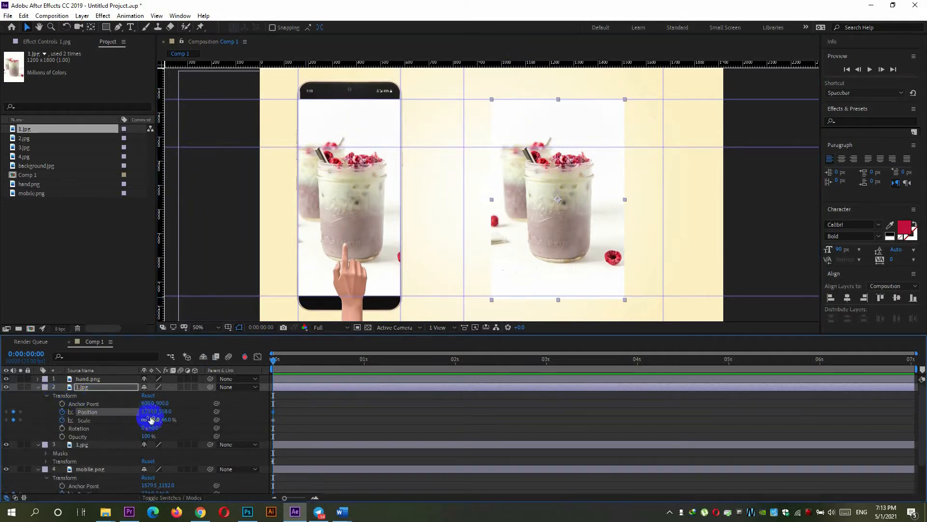
pyautogui.moveTo(156, 420); pyautogui.dragTo(159, 420)
pyautogui.moveTo(561, 230); pyautogui.dragTo(563, 237)
pyautogui.moveTo(464, 213); pyautogui.dragTo(474, 213)
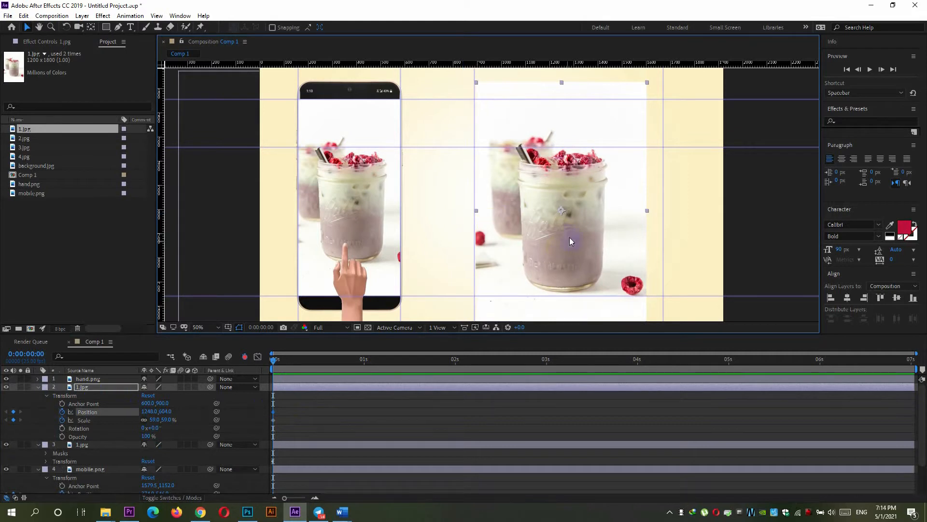
pyautogui.moveTo(572, 210); pyautogui.dragTo(574, 213)
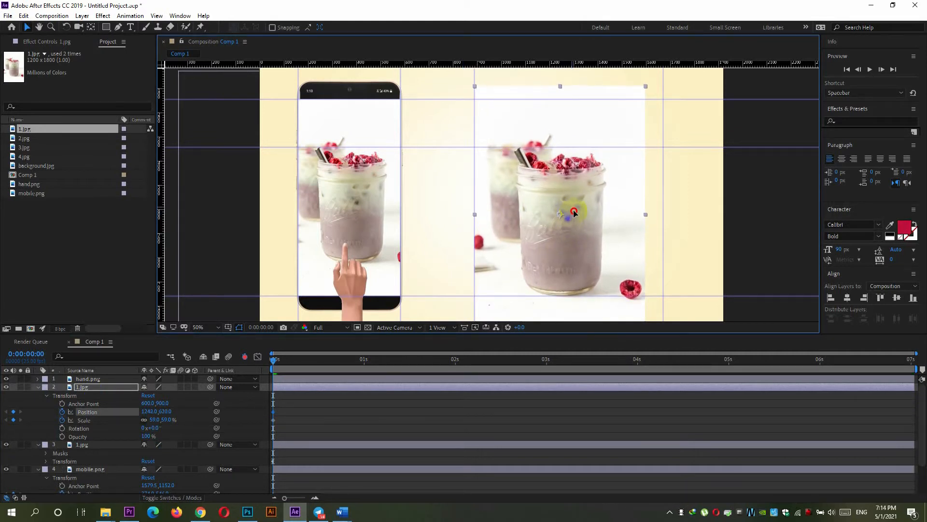
# - Align the other vertical guide with the enlarged picture's right edge and mask the picture with a rectangle fitted to the guides
pyautogui.moveTo(662, 194); pyautogui.dragTo(646, 194)
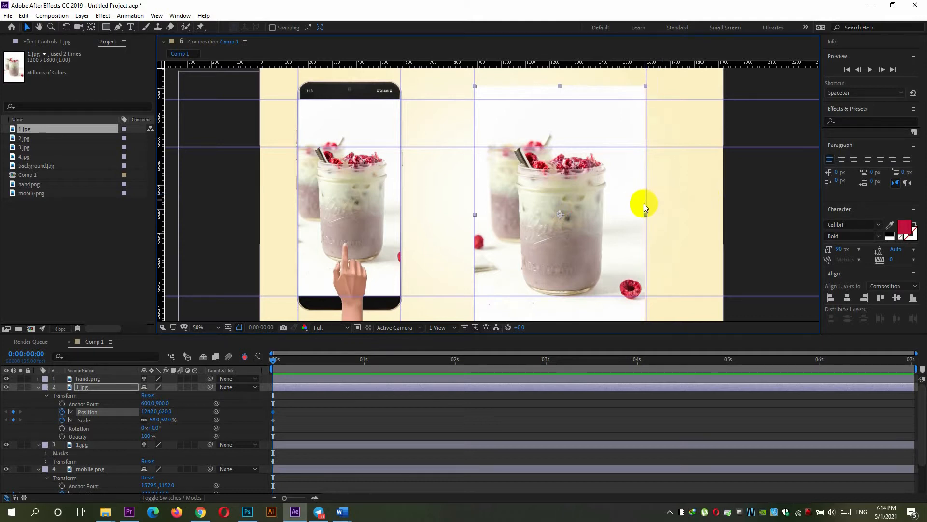
pyautogui.click(106, 27)
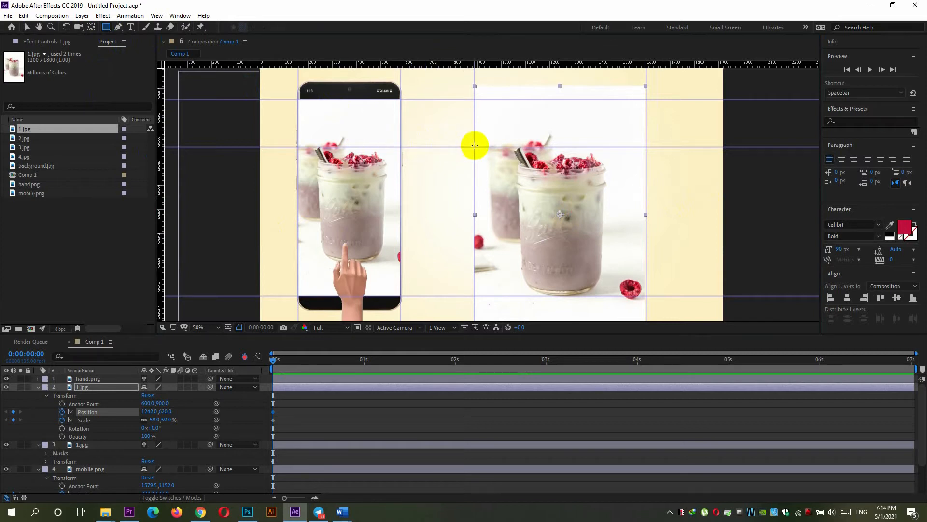
pyautogui.moveTo(475, 146); pyautogui.dragTo(647, 294)
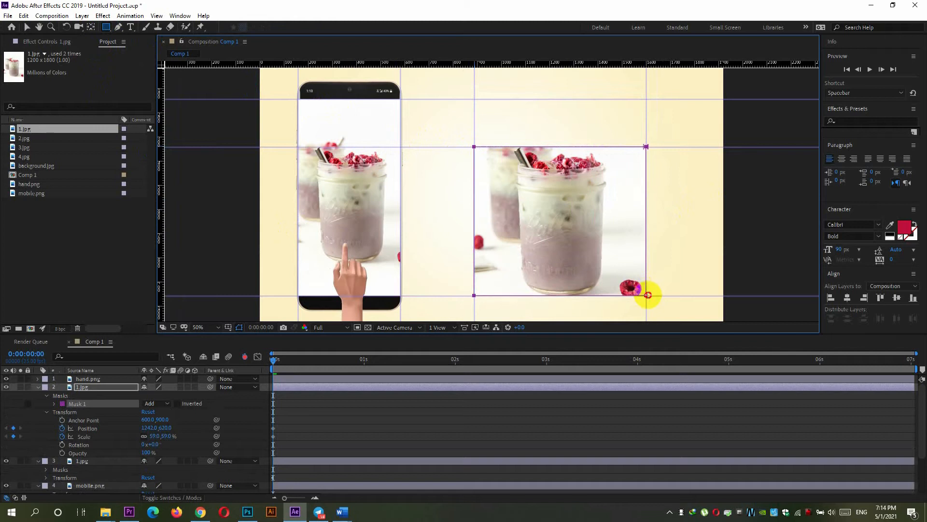
# - Add a vertical guide between the phone and the large picture, and collapse the properties of both 1.jpg layers
pyautogui.moveTo(161, 132); pyautogui.dragTo(439, 166)
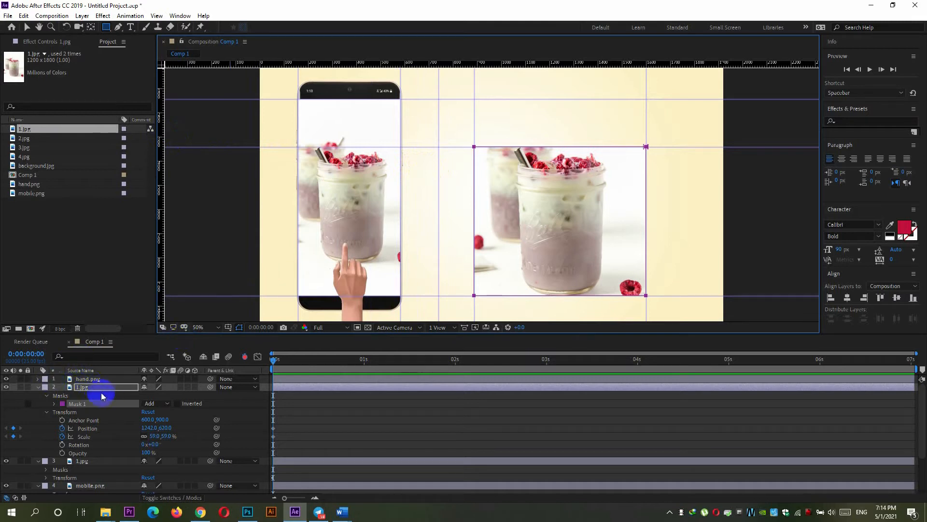
pyautogui.click(37, 387)
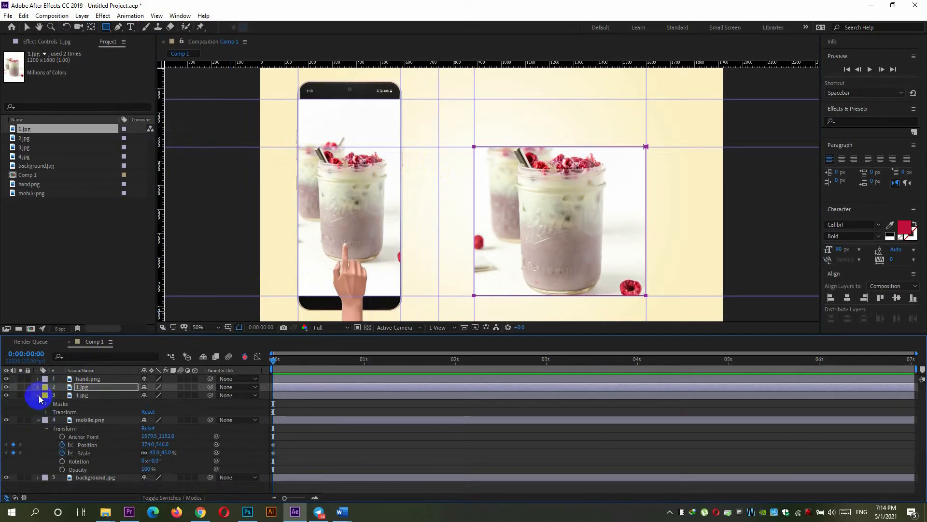
pyautogui.click(39, 396)
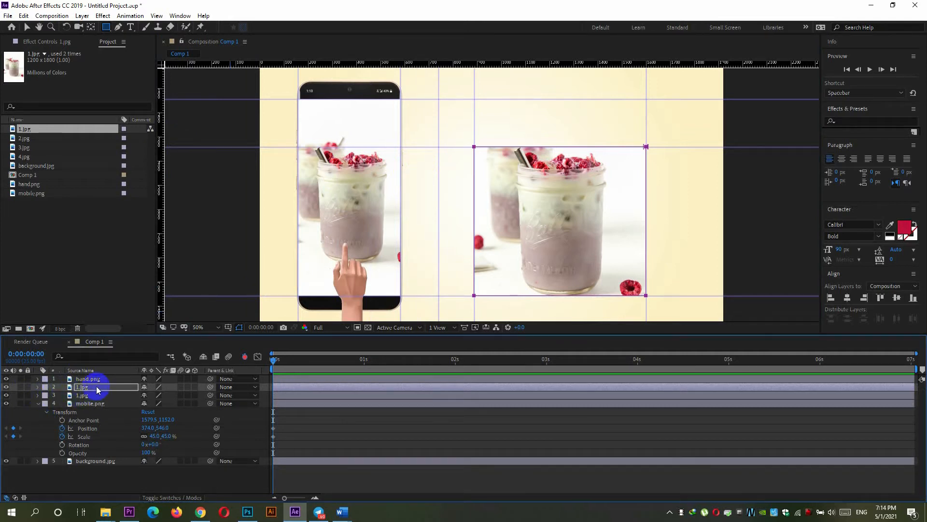
# - Try moving the mobile.png layer above the phone-screen 1.jpg layer, and undo the move
pyautogui.click(96, 405)
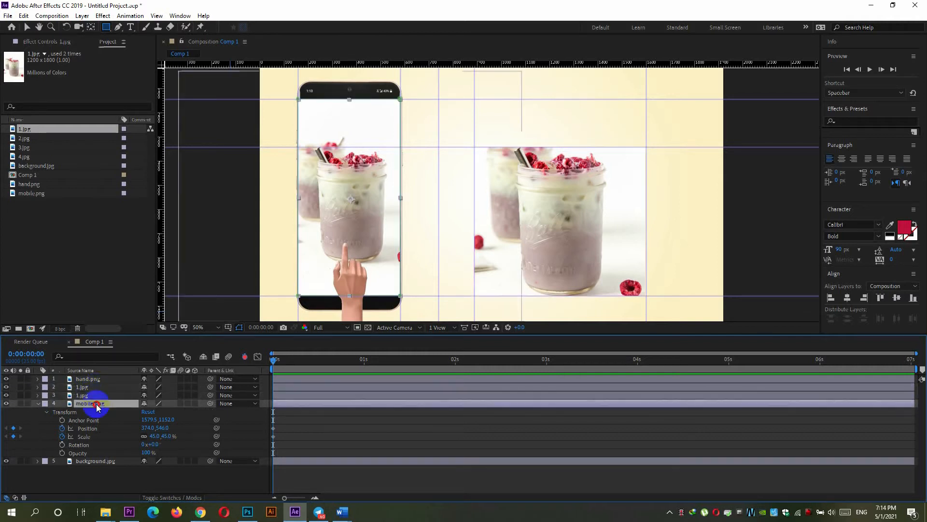
pyautogui.moveTo(98, 406); pyautogui.dragTo(98, 396)
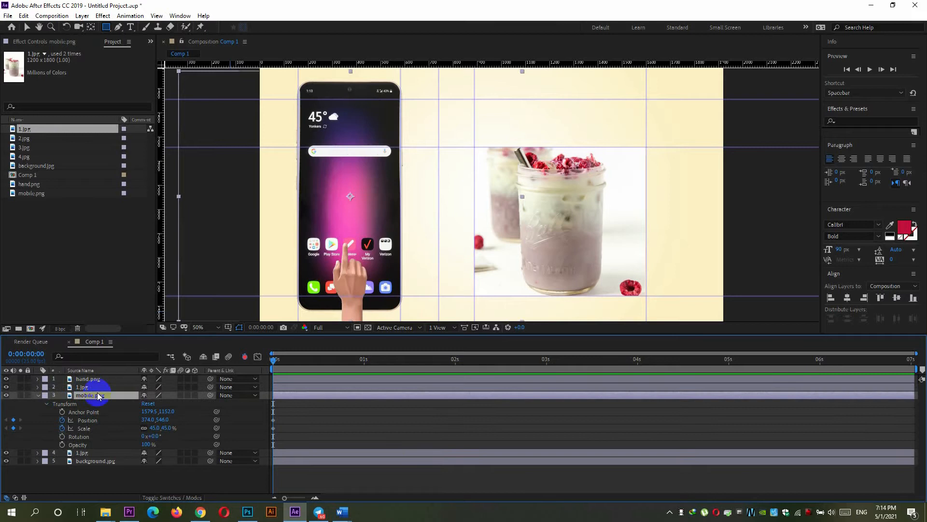
pyautogui.hotkey('ctrl', 'z')
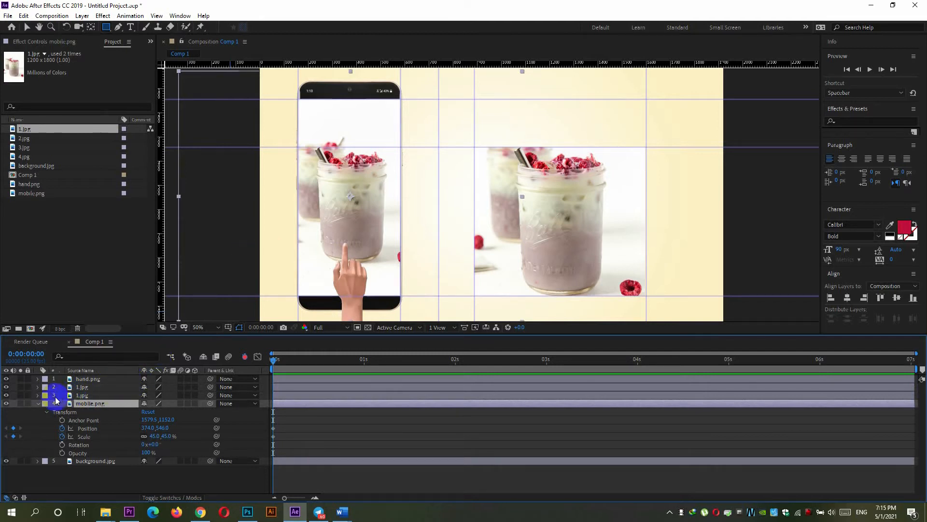
pyautogui.click(322, 335)
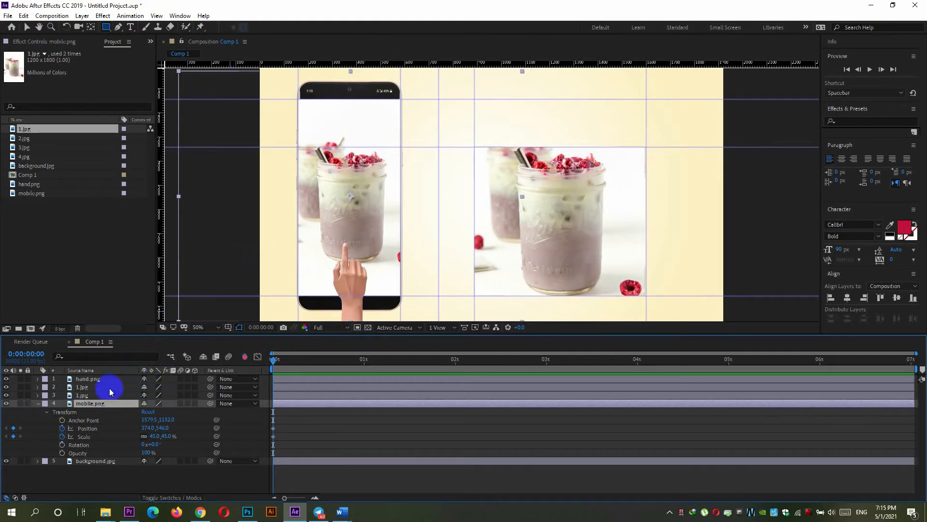
# - Expand the large 1.jpg layer's properties and add a Position keyframe at 0:00:00:08
pyautogui.click(38, 387)
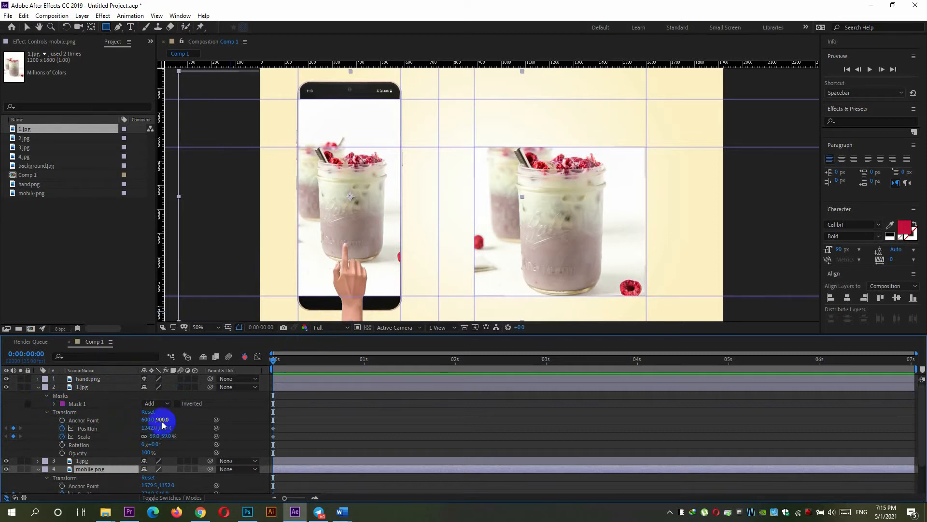
pyautogui.click(882, 70)
pyautogui.click(882, 70)
pyautogui.click(882, 70)
pyautogui.click(882, 70)
pyautogui.click(882, 70)
pyautogui.click(881, 70)
pyautogui.click(882, 70)
pyautogui.click(882, 70)
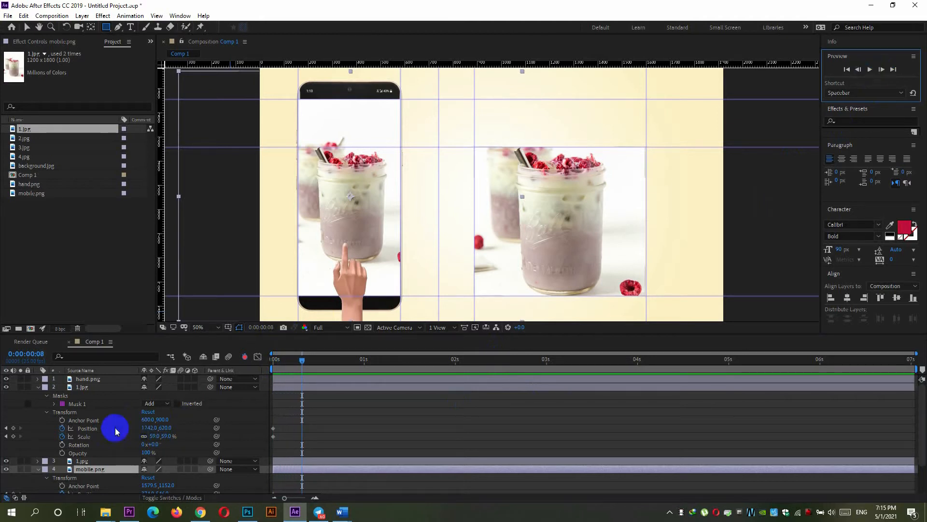
pyautogui.click(13, 429)
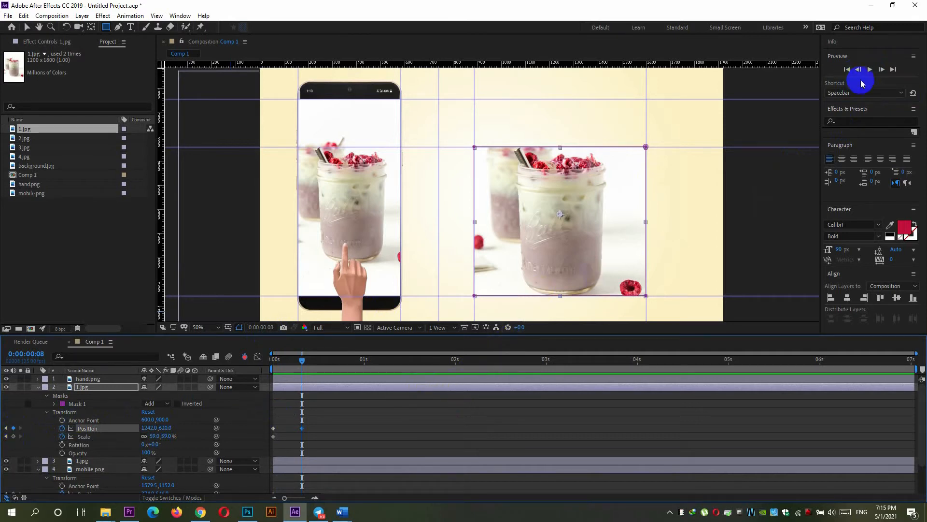
# - Add another Position keyframe to the large 1.jpg layer at 0:00:00:16
pyautogui.click(881, 70)
pyautogui.click(881, 69)
pyautogui.click(881, 69)
pyautogui.click(882, 70)
pyautogui.click(881, 70)
pyautogui.click(882, 70)
pyautogui.click(881, 69)
pyautogui.click(882, 70)
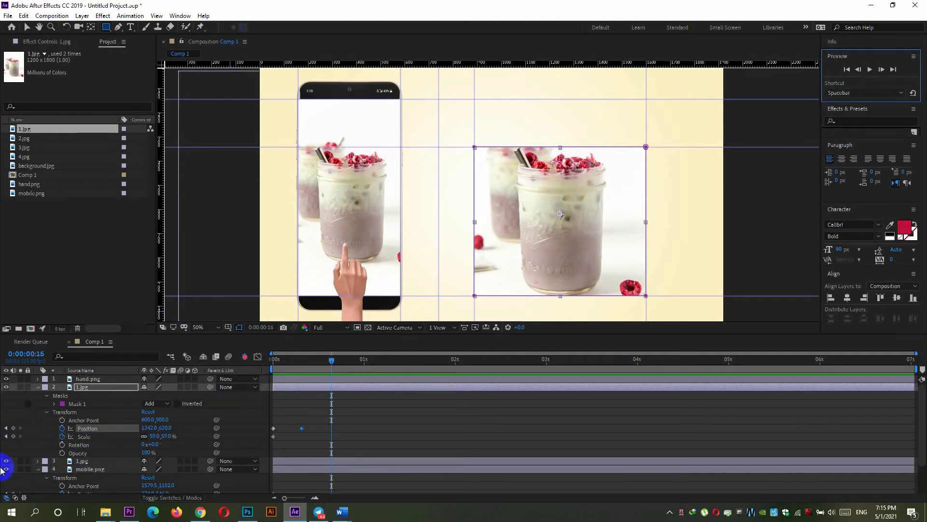
pyautogui.click(13, 427)
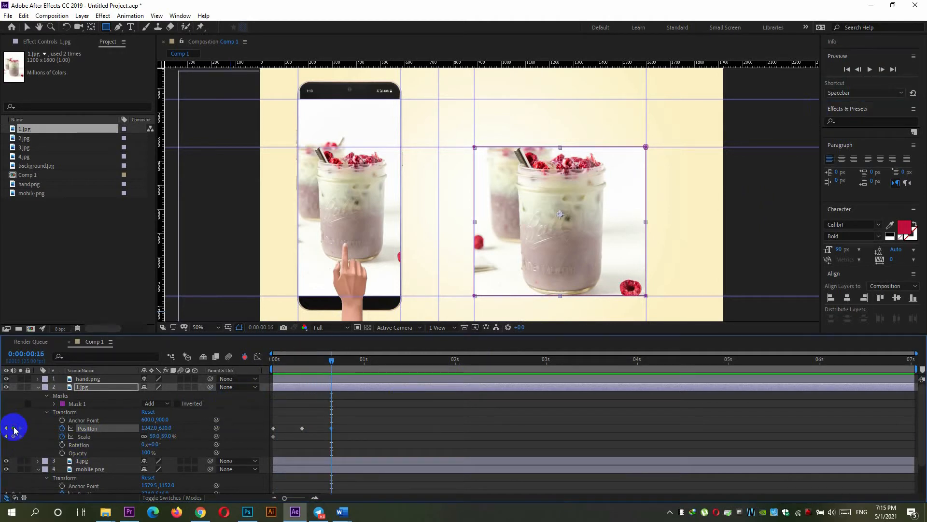
# - Delete the large 1.jpg's Position and Scale keyframes at 0 seconds and set its Position at 0:00:00:08 to about 284, 620
pyautogui.click(272, 436)
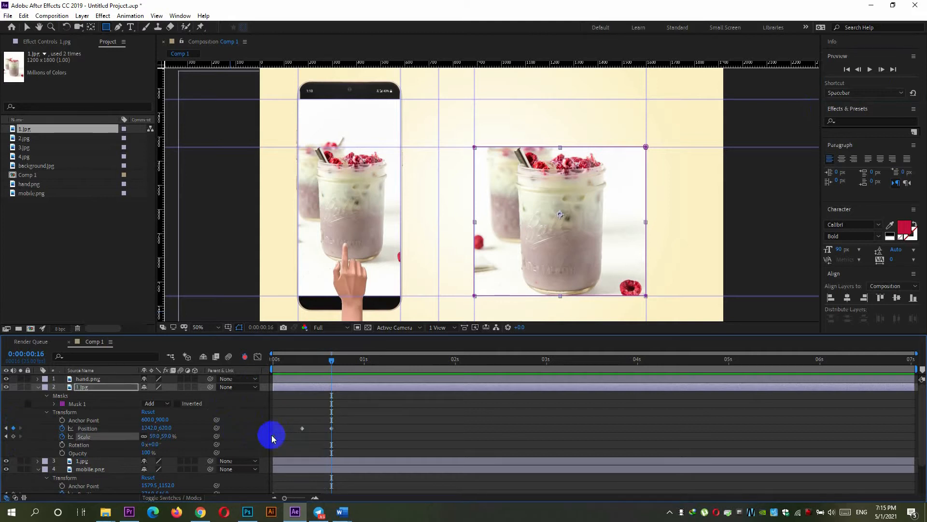
pyautogui.press('Delete')
pyautogui.moveTo(327, 358); pyautogui.dragTo(301, 366)
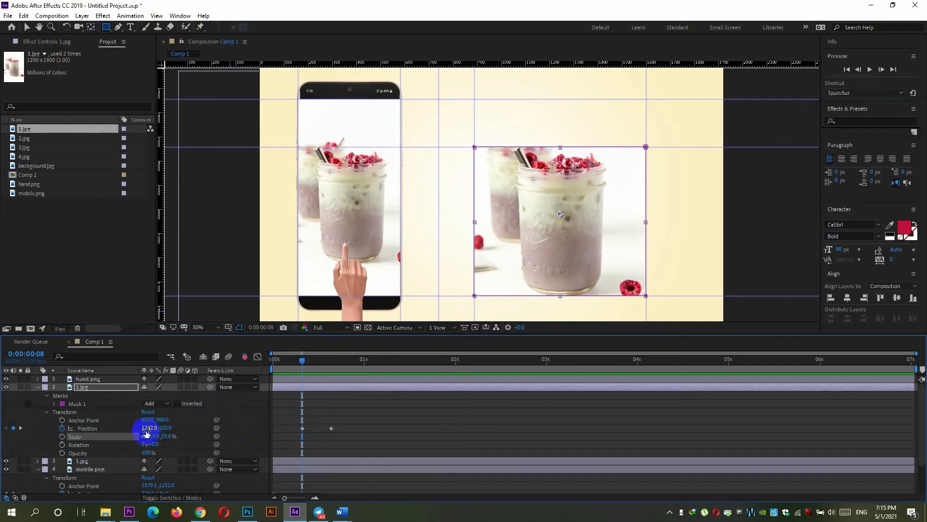
pyautogui.moveTo(149, 431); pyautogui.dragTo(86, 440)
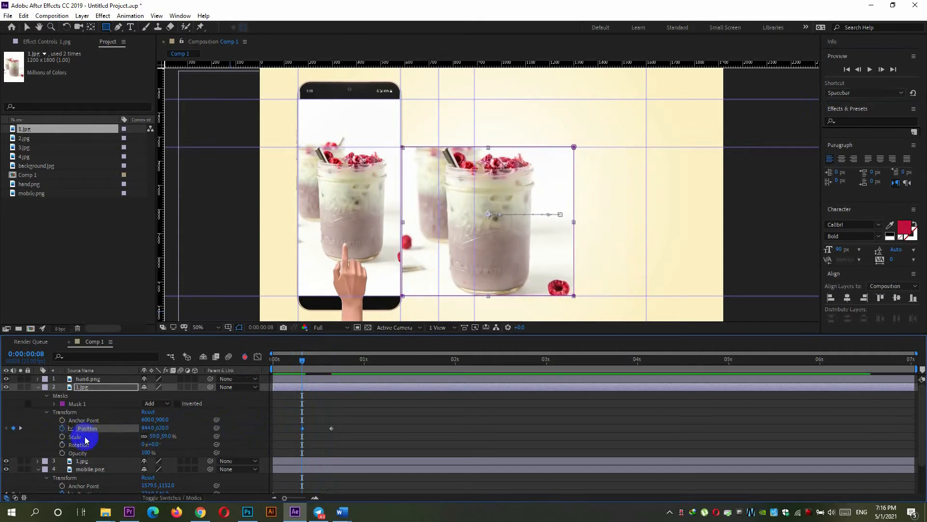
pyautogui.moveTo(145, 428); pyautogui.dragTo(114, 427)
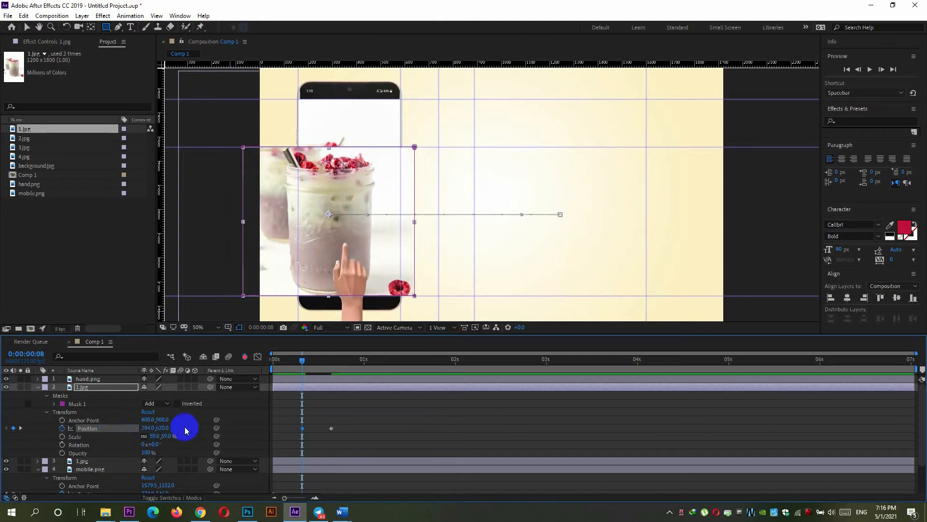
pyautogui.moveTo(303, 361); pyautogui.dragTo(335, 362)
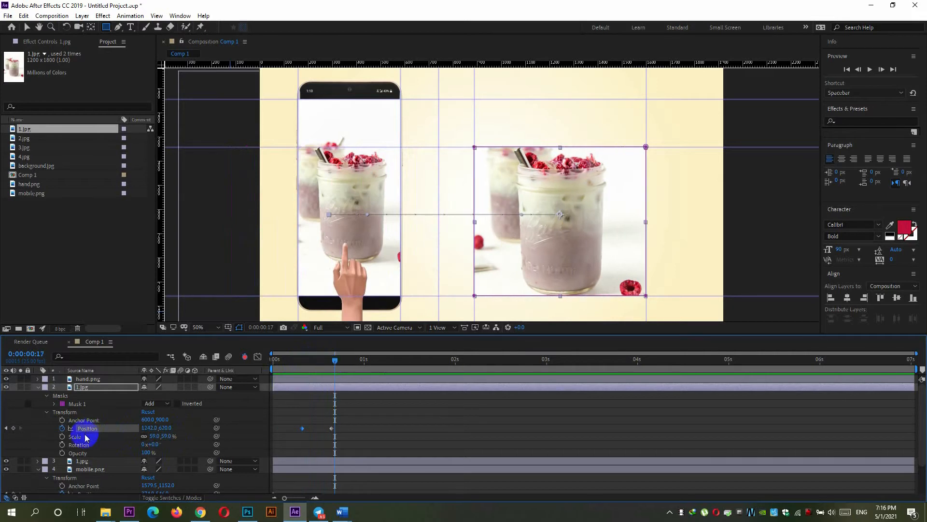
pyautogui.click(38, 387)
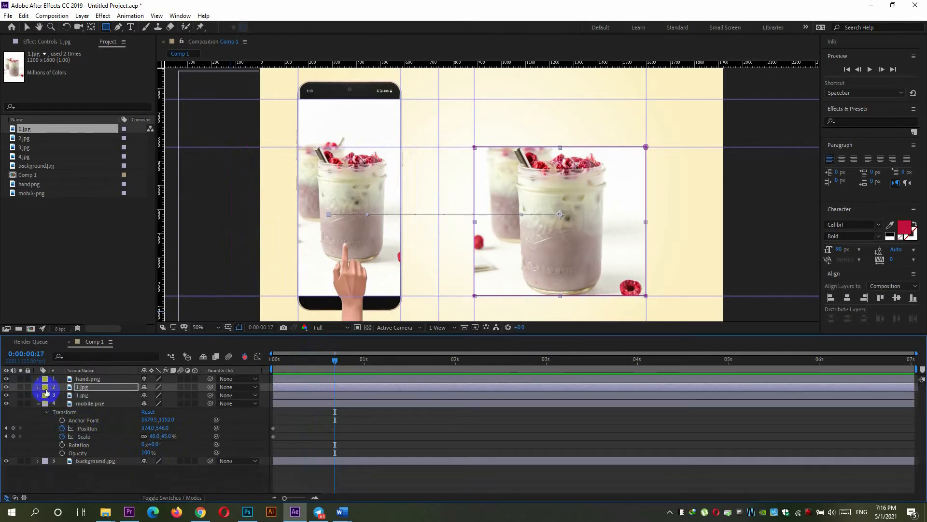
# - Add a new null object to the composition for controlling the hand, phone and phone-screen picture layers
pyautogui.click(87, 380)
pyautogui.keyDown('ctrl'); pyautogui.click(83, 395); pyautogui.keyUp('ctrl')
pyautogui.keyDown('ctrl'); pyautogui.click(81, 403); pyautogui.keyUp('ctrl')
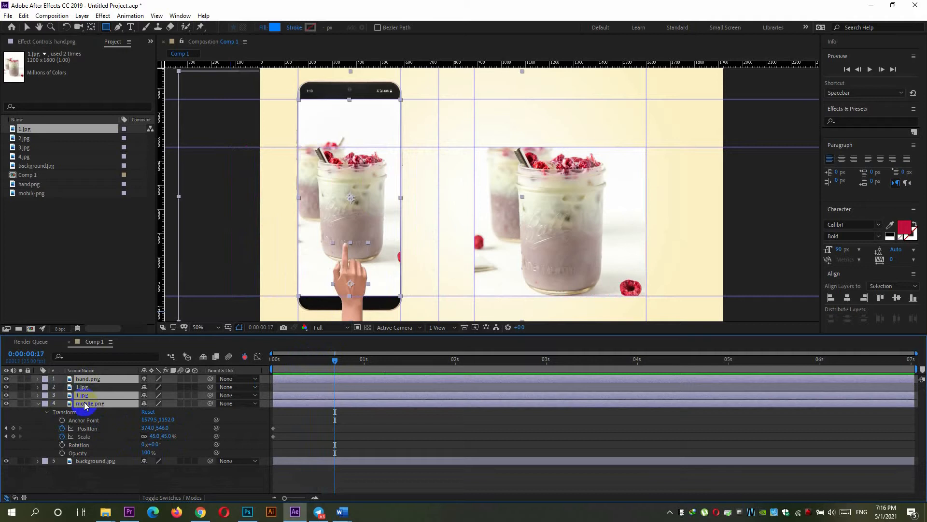
pyautogui.click(82, 16)
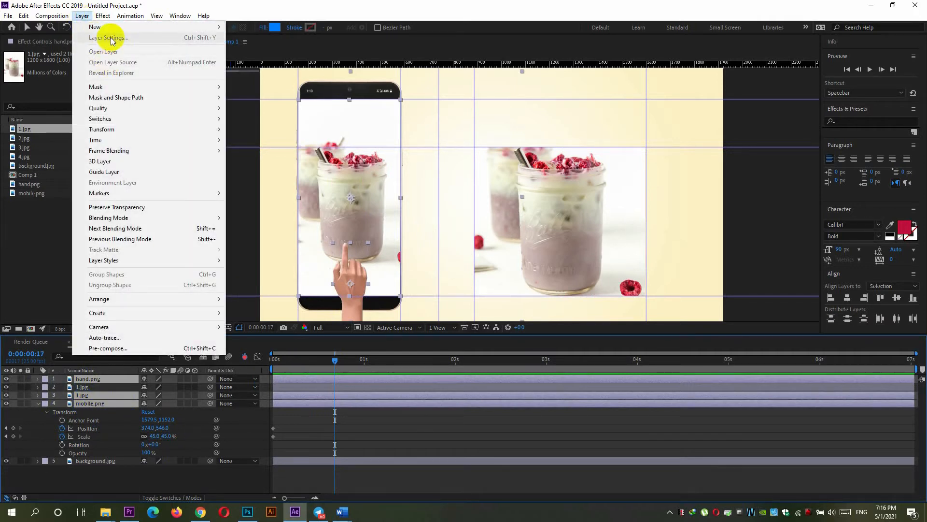
pyautogui.moveTo(114, 27)
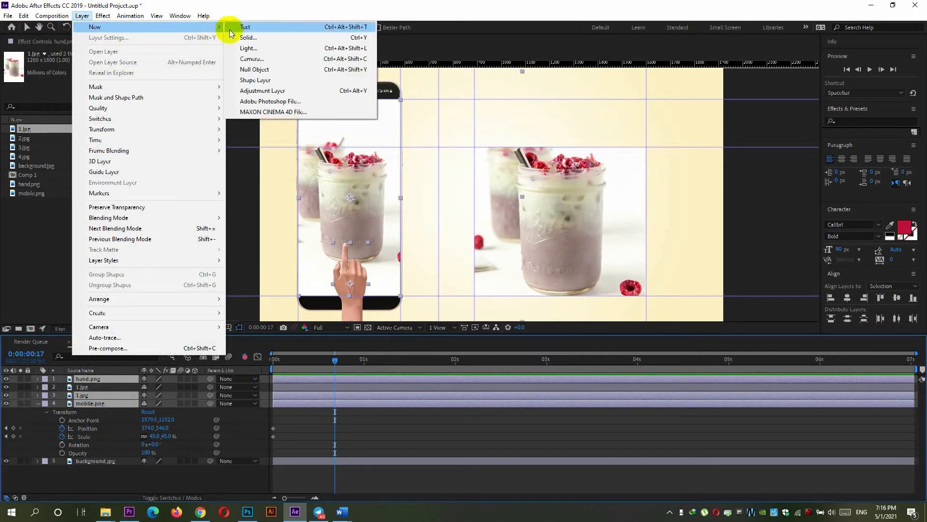
pyautogui.click(244, 69)
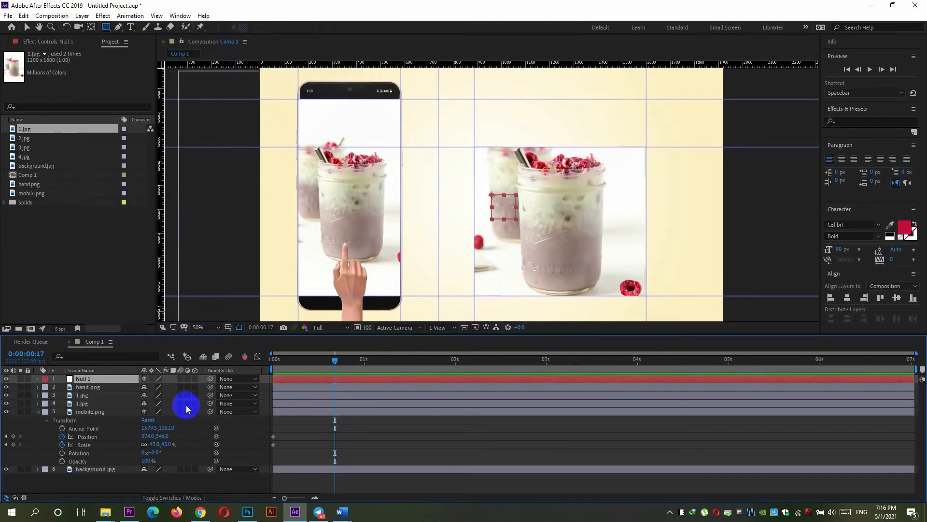
# - Parent the hand.png, phone-screen 1.jpg and mobile.png layers to Null 1, and return the current time to 0:00:00:00
pyautogui.click(97, 413)
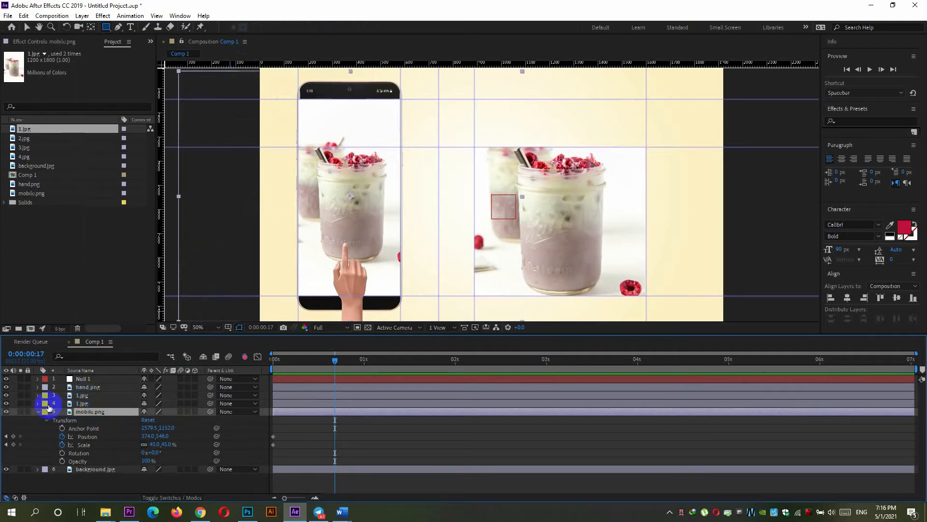
pyautogui.click(2, 406)
pyautogui.click(6, 403)
pyautogui.click(6, 404)
pyautogui.click(87, 409)
pyautogui.keyDown('ctrl'); pyautogui.click(86, 405); pyautogui.keyUp('ctrl')
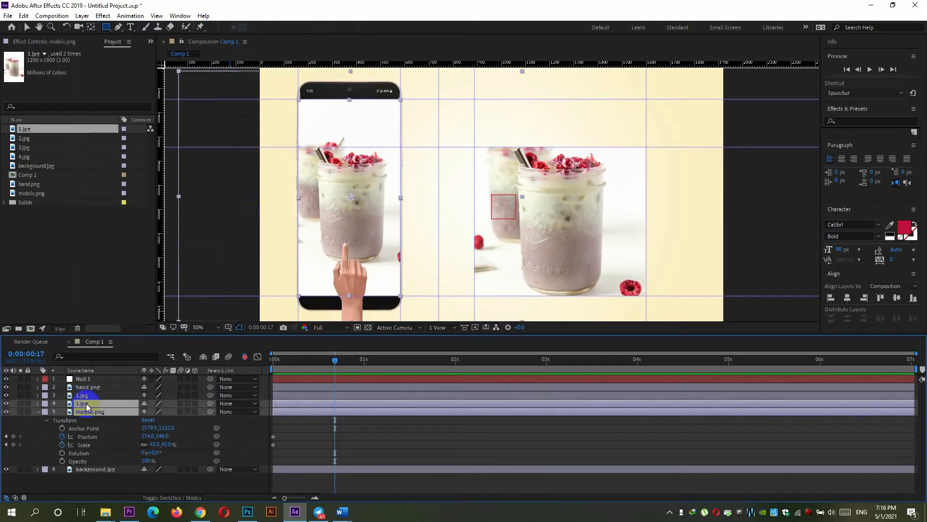
pyautogui.keyDown('ctrl'); pyautogui.click(93, 390); pyautogui.keyUp('ctrl')
pyautogui.moveTo(210, 387); pyautogui.dragTo(85, 380)
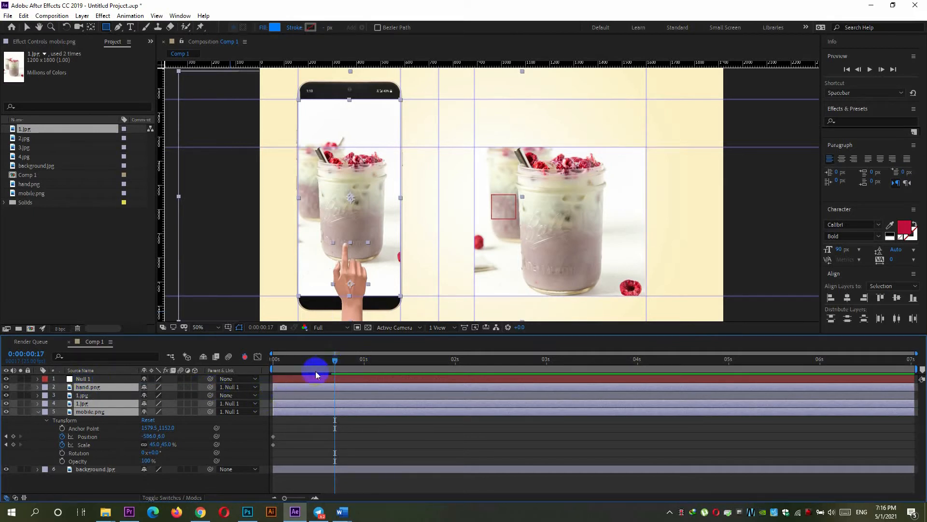
pyautogui.moveTo(337, 360); pyautogui.dragTo(264, 367)
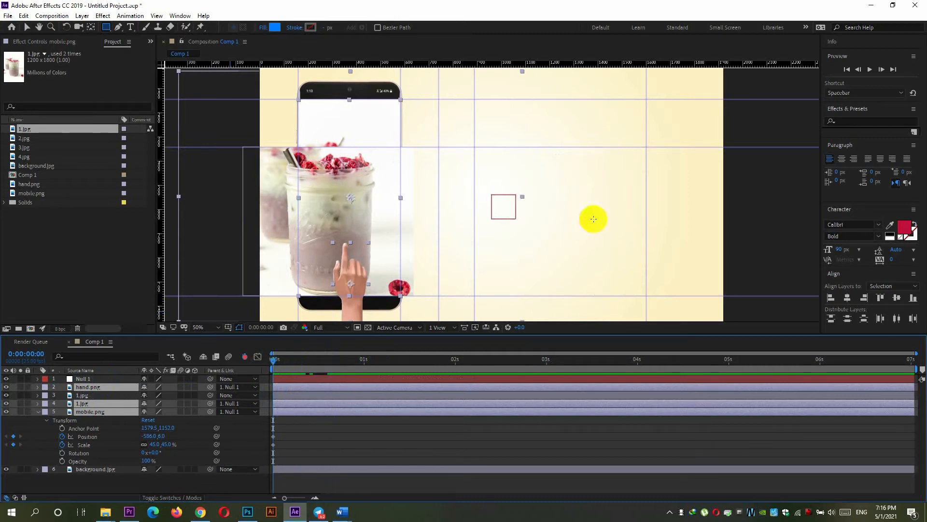
# - Add a Position keyframe to the Null 1 layer at 0:00:00:08
pyautogui.click(882, 71)
pyautogui.click(882, 71)
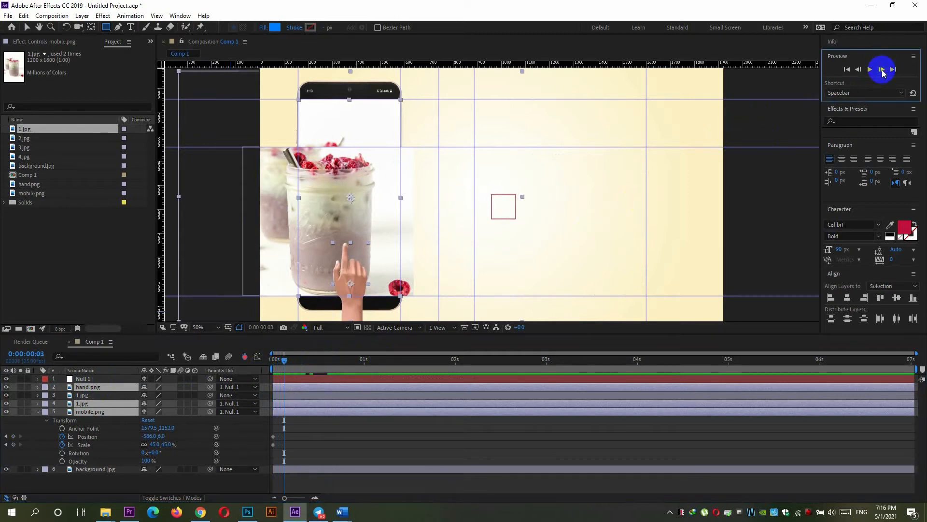
pyautogui.click(882, 70)
pyautogui.click(882, 70)
pyautogui.click(882, 71)
pyautogui.click(882, 70)
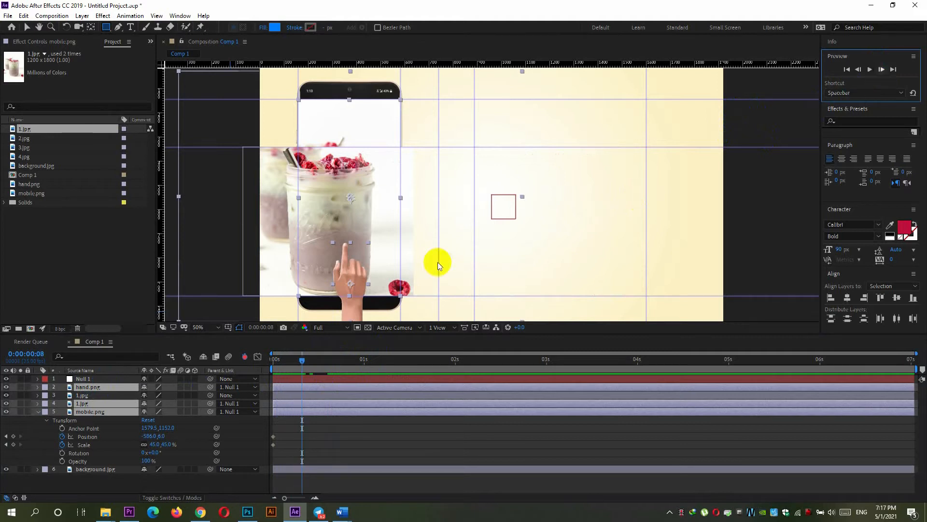
pyautogui.click(38, 379)
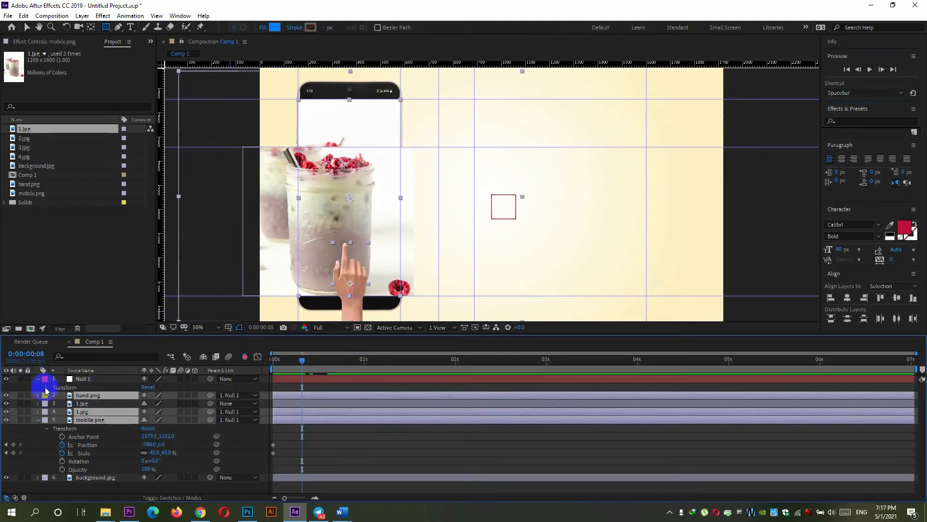
pyautogui.click(47, 389)
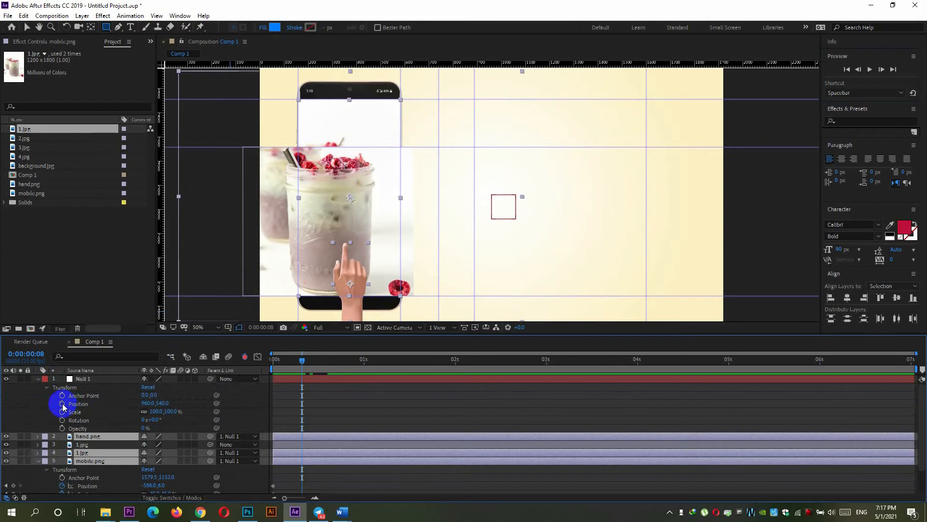
pyautogui.click(62, 404)
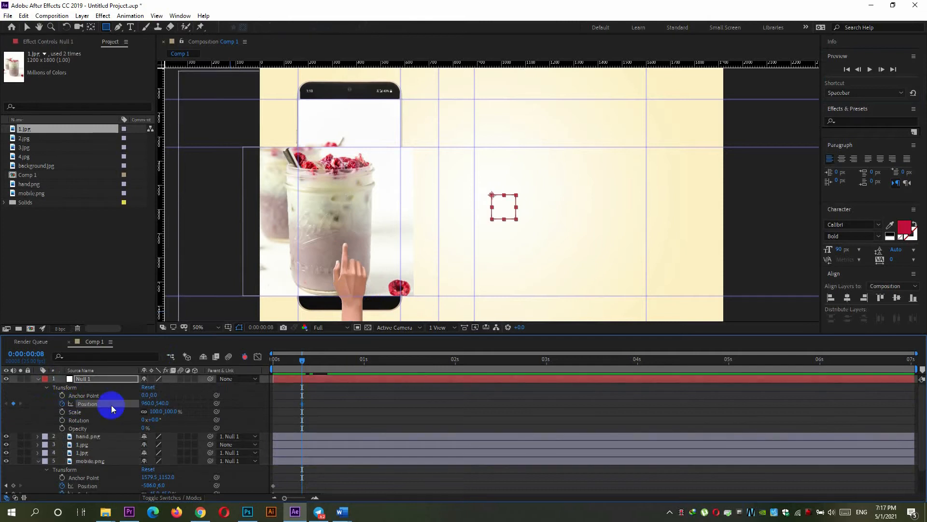
# - Add a second Position keyframe with the same value to Null 1 at 0:00:00:16
pyautogui.click(881, 70)
pyautogui.click(882, 70)
pyautogui.click(882, 70)
pyautogui.click(882, 69)
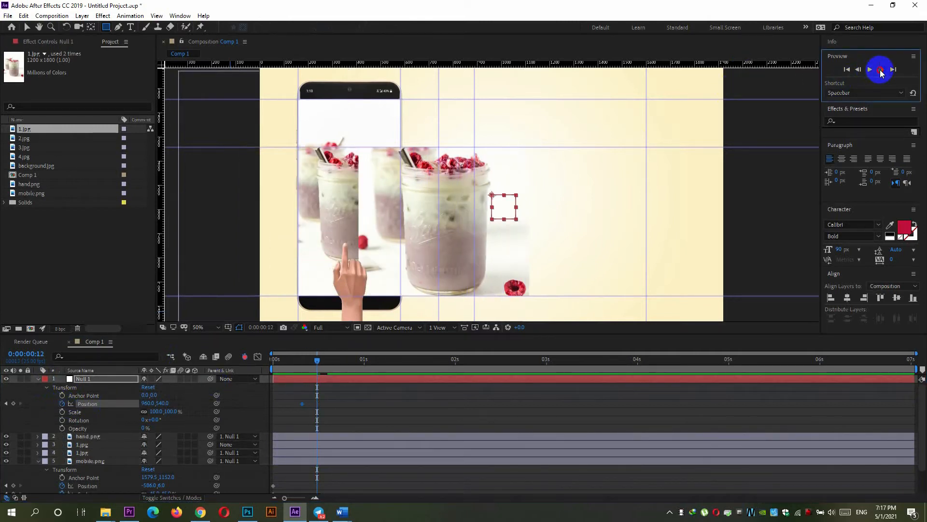
pyautogui.click(881, 70)
pyautogui.click(881, 70)
pyautogui.click(881, 69)
pyautogui.click(881, 69)
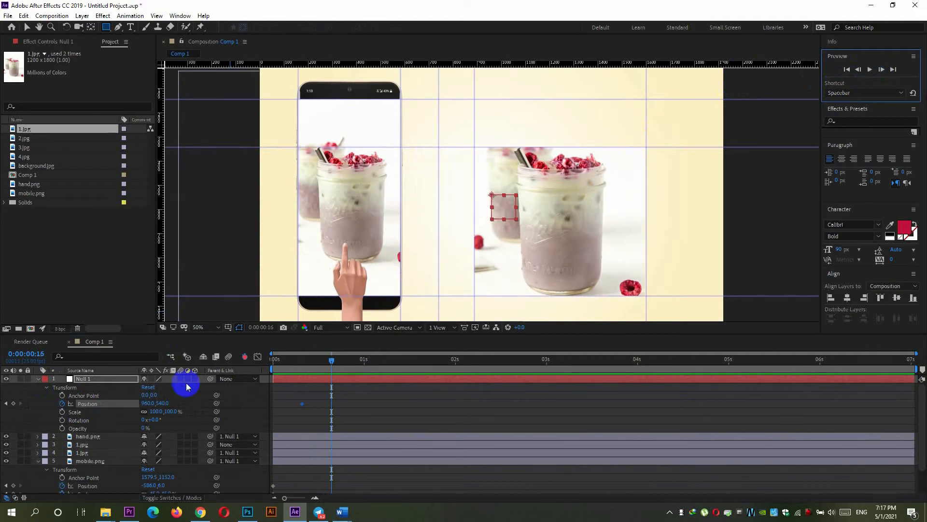
pyautogui.click(13, 403)
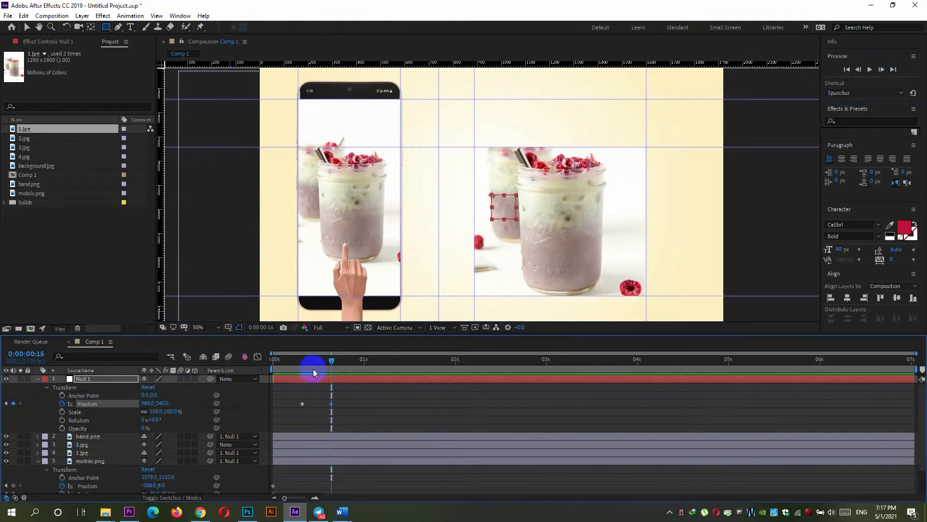
# - Set Null 1's Position at the 0:00:00:08 keyframe to 1673, 540, and collapse the layer's properties
pyautogui.moveTo(333, 359); pyautogui.dragTo(302, 359)
pyautogui.click(27, 28)
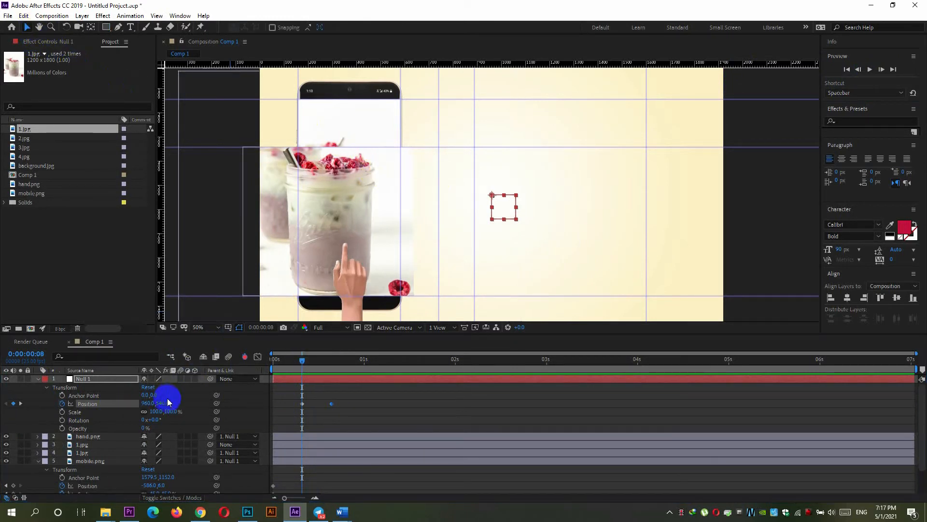
pyautogui.moveTo(145, 403); pyautogui.dragTo(455, 397)
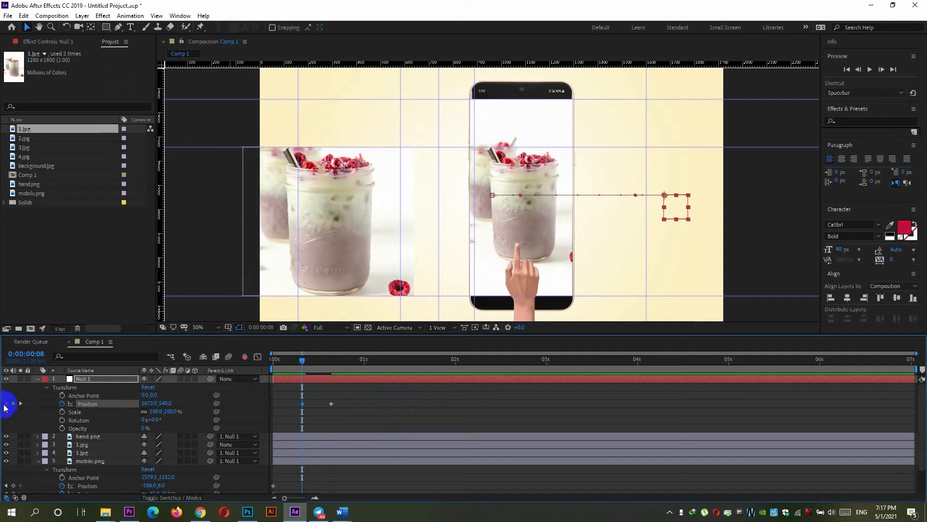
pyautogui.click(38, 378)
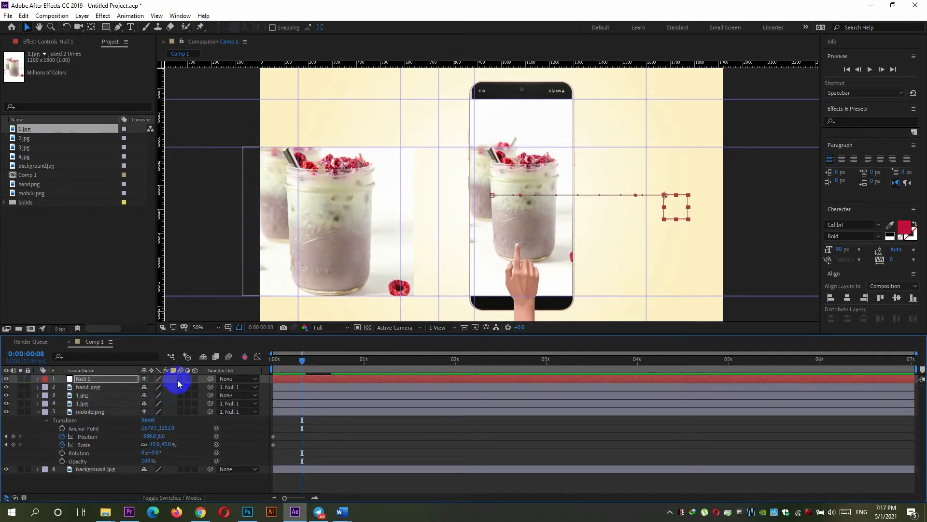
# - Enable motion blur for the composition and for the null, hand, phone and both 1.jpg layers, and scrub to 0:00:00:21
pyautogui.moveTo(180, 378); pyautogui.dragTo(180, 411)
pyautogui.click(228, 356)
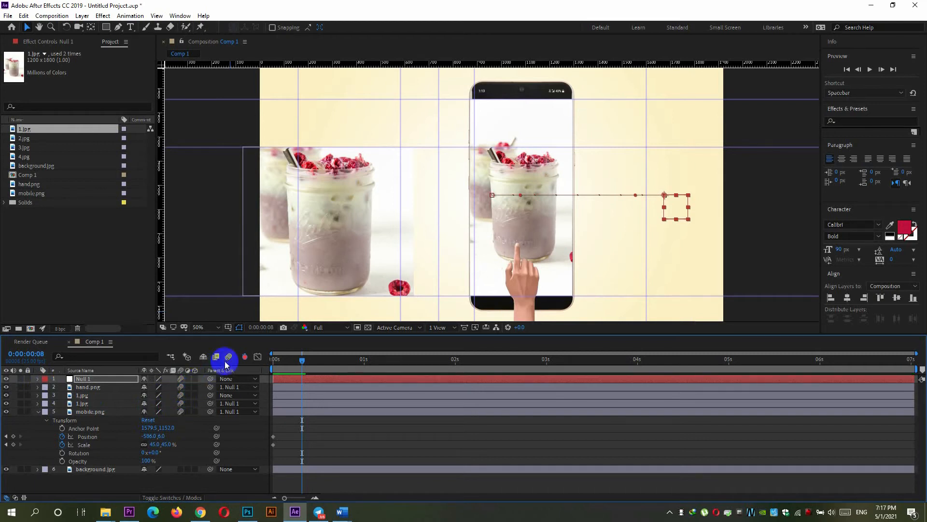
pyautogui.moveTo(302, 360); pyautogui.dragTo(349, 358)
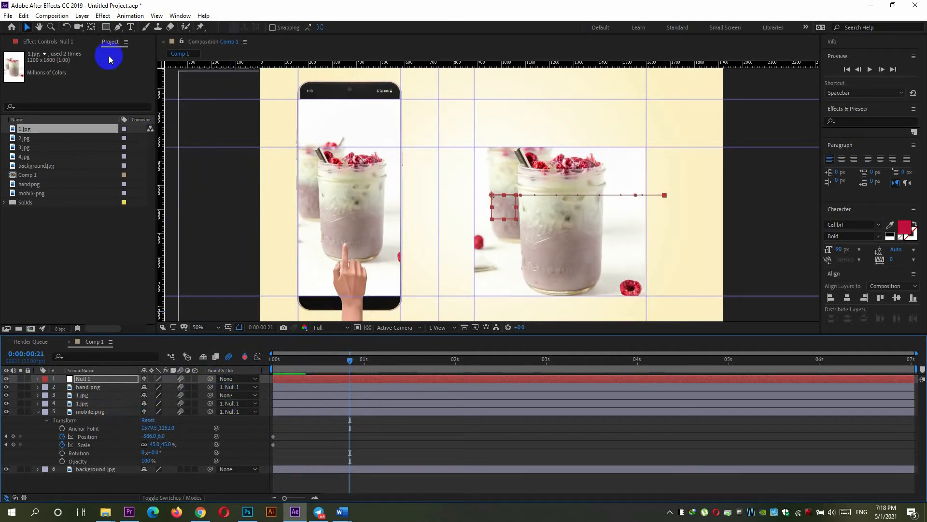
# - Pre-compose the Null 1, hand.png, phone-screen 1.jpg and mobile.png layers together, with the current time at 0:00:00:00
pyautogui.click(106, 27)
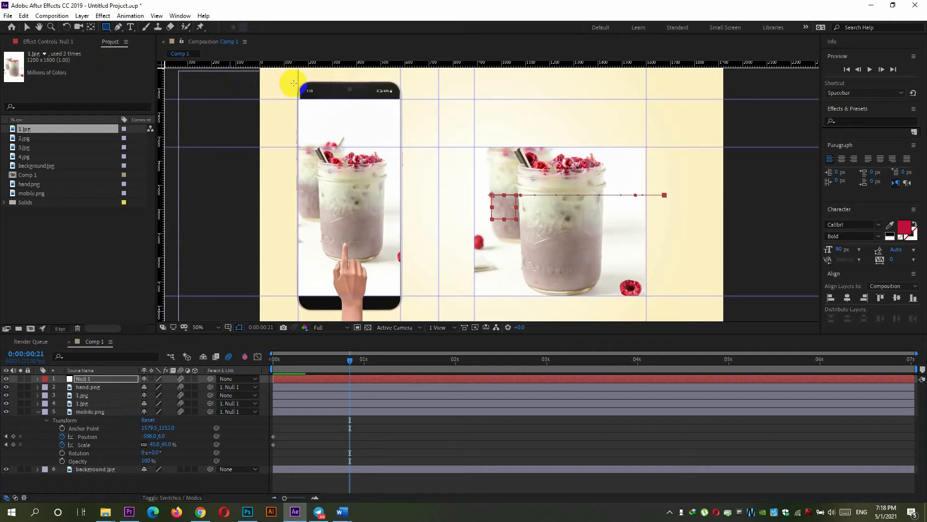
pyautogui.moveTo(349, 361); pyautogui.dragTo(271, 368)
pyautogui.moveTo(139, 399); pyautogui.dragTo(53, 413)
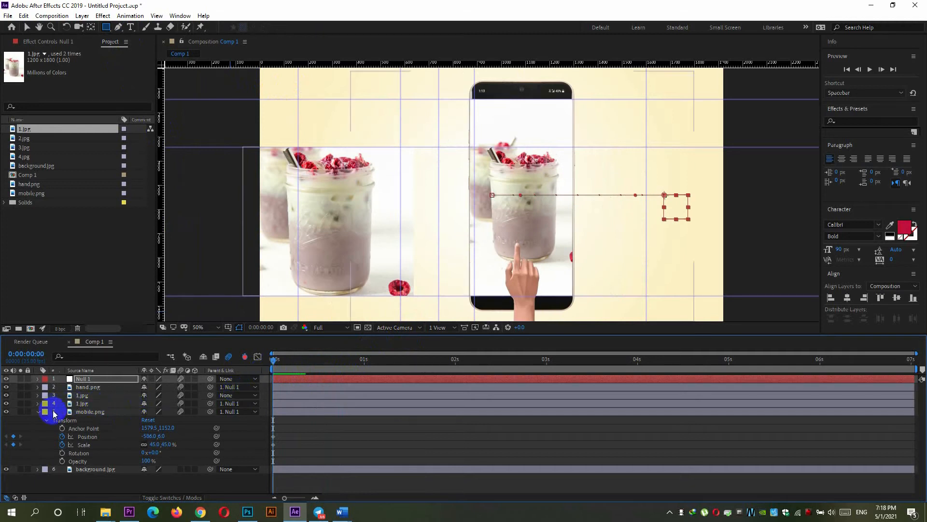
pyautogui.click(38, 412)
pyautogui.click(88, 411)
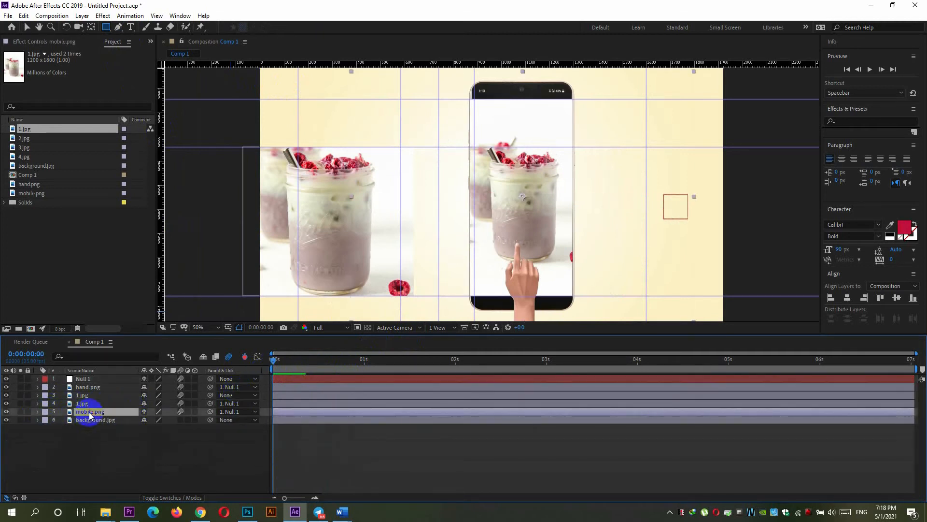
pyautogui.keyDown('shift'); pyautogui.click(82, 403); pyautogui.keyUp('shift')
pyautogui.keyDown('ctrl'); pyautogui.click(92, 388); pyautogui.keyUp('ctrl')
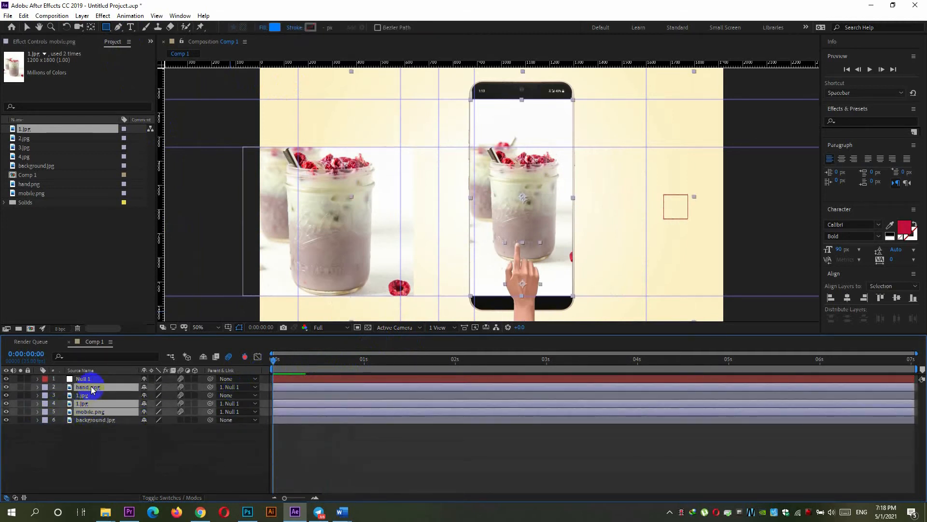
pyautogui.keyDown('ctrl'); pyautogui.click(91, 379); pyautogui.keyUp('ctrl')
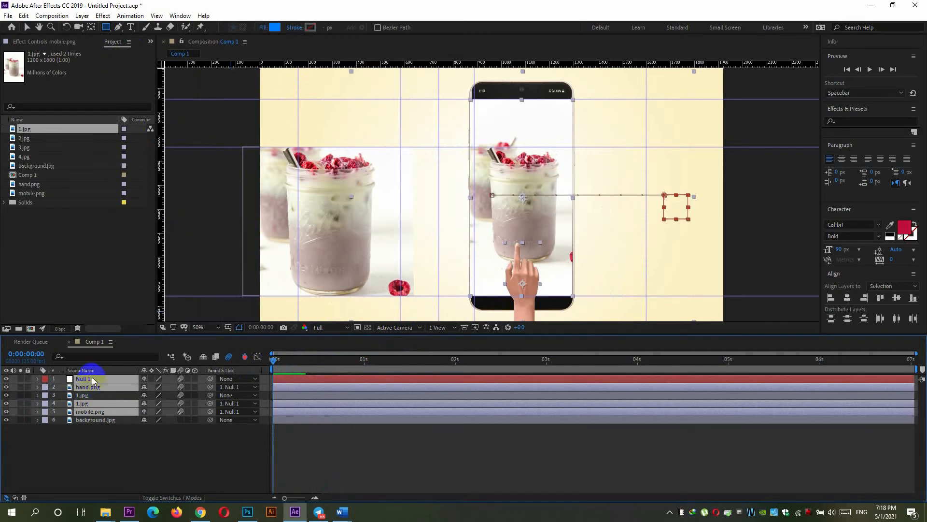
pyautogui.rightClick(94, 378)
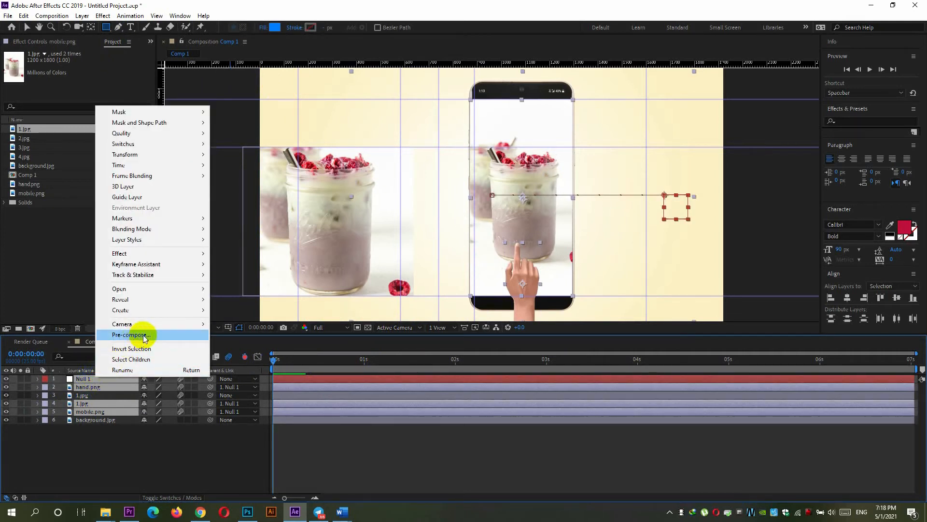
pyautogui.click(163, 334)
pyautogui.click(485, 310)
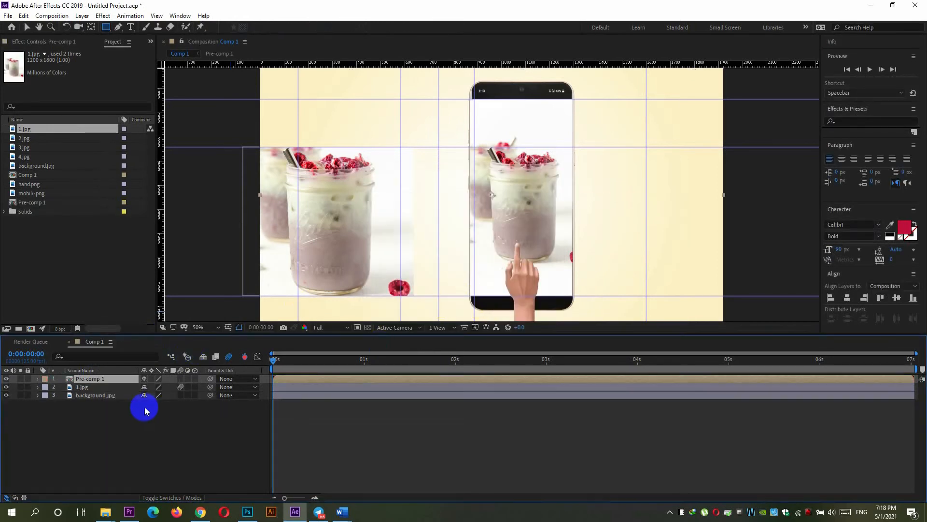
# - Pre-compose the large 1.jpg layer, moving all its attributes into the new composition 1.jpg Comp 1
pyautogui.click(90, 388)
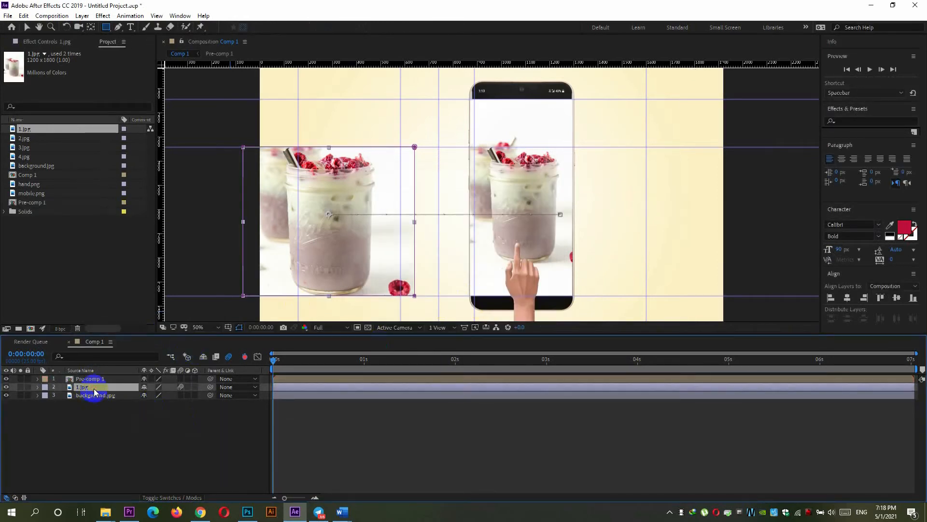
pyautogui.rightClick(94, 392)
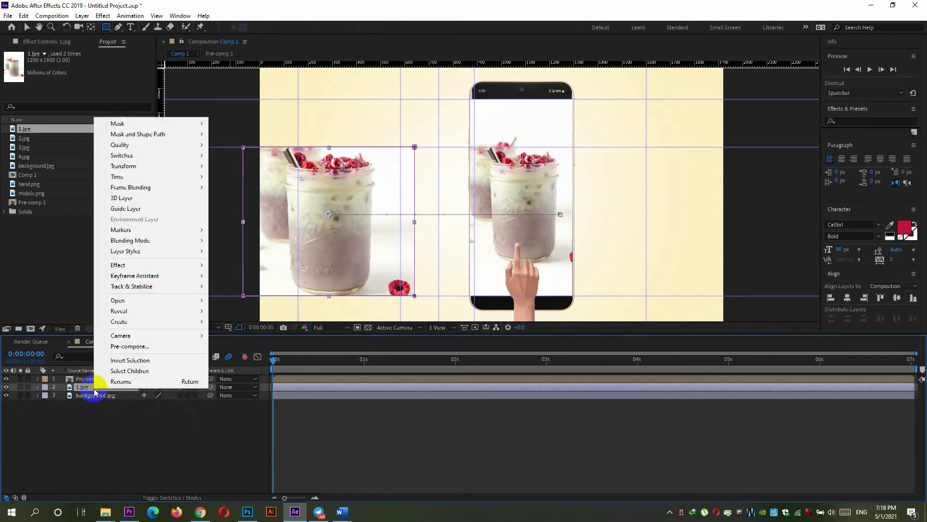
pyautogui.click(121, 345)
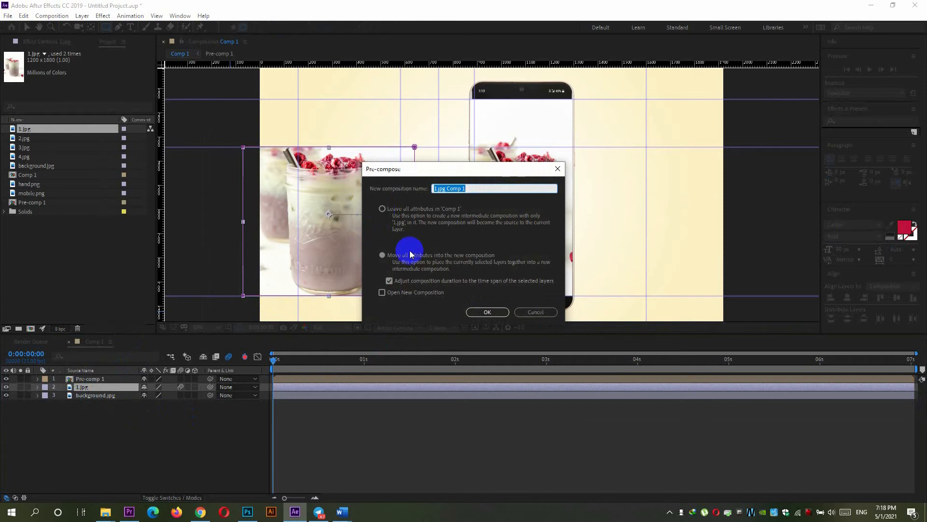
pyautogui.click(478, 312)
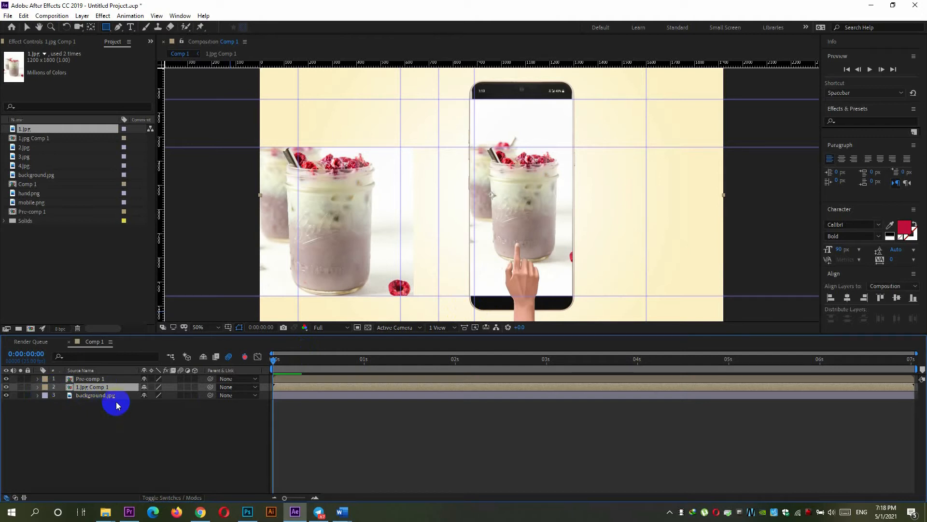
# - At 0:00:00:21, draw a rectangular mask around the large picture on 1.jpg Comp 1 and another around the phone on Pre-comp 1
pyautogui.moveTo(273, 359); pyautogui.dragTo(351, 355)
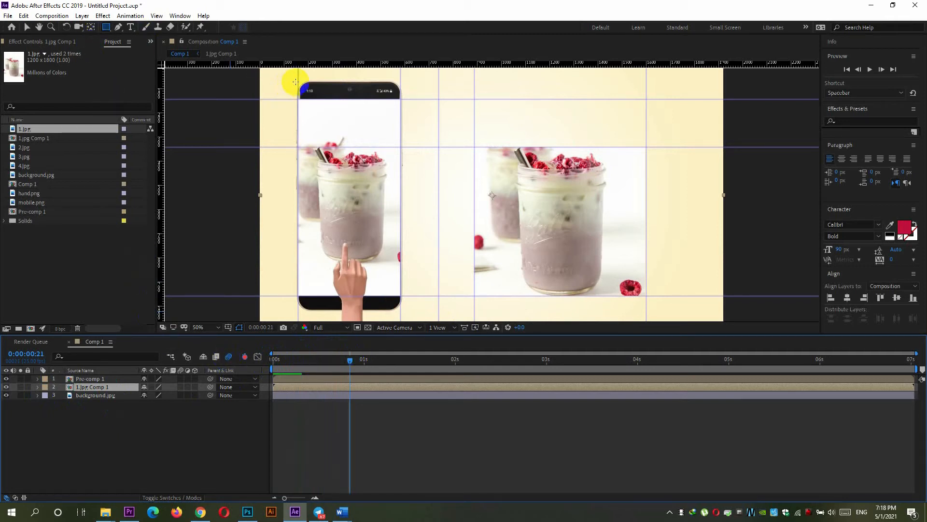
pyautogui.moveTo(298, 78); pyautogui.dragTo(388, 285)
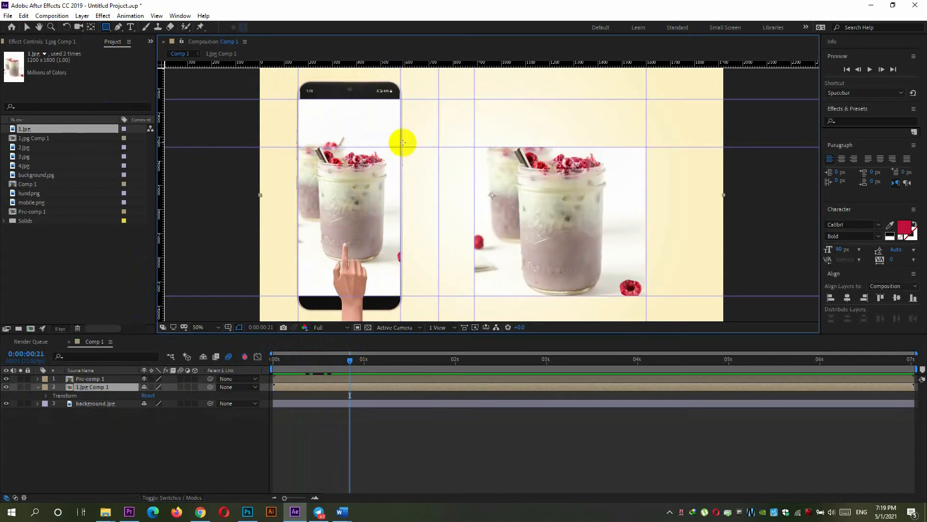
pyautogui.moveTo(475, 146); pyautogui.dragTo(646, 295)
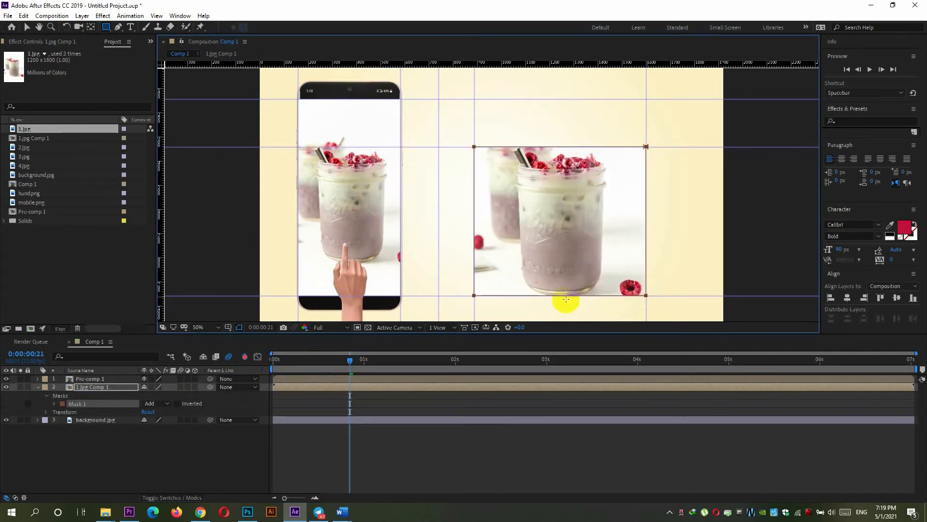
pyautogui.click(83, 381)
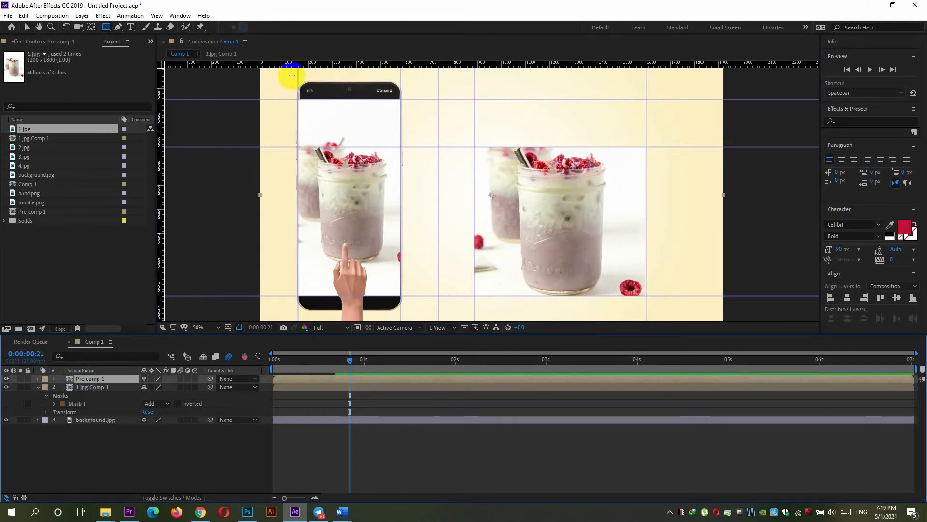
pyautogui.moveTo(298, 77); pyautogui.dragTo(401, 323)
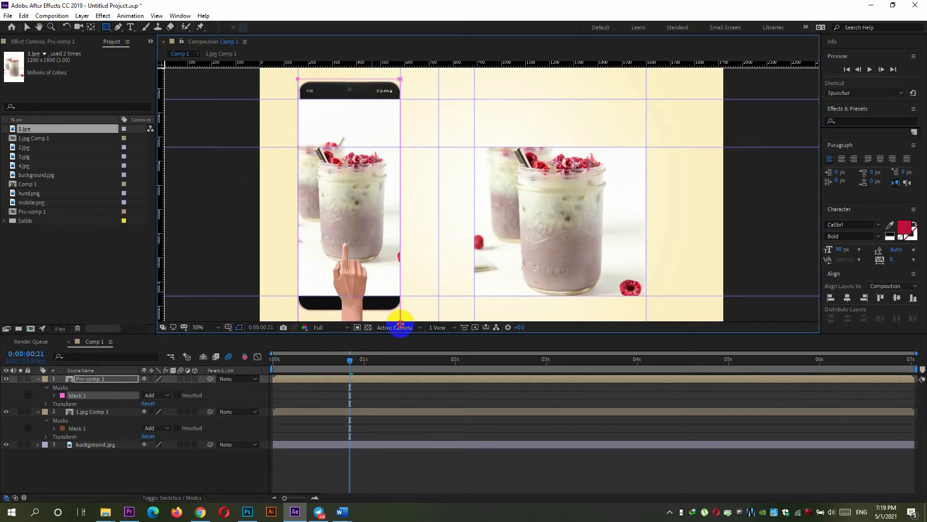
# - Play back the masked animation from the beginning to check how the phone and picture slide apart
pyautogui.moveTo(350, 359); pyautogui.dragTo(262, 369)
pyautogui.press('space')
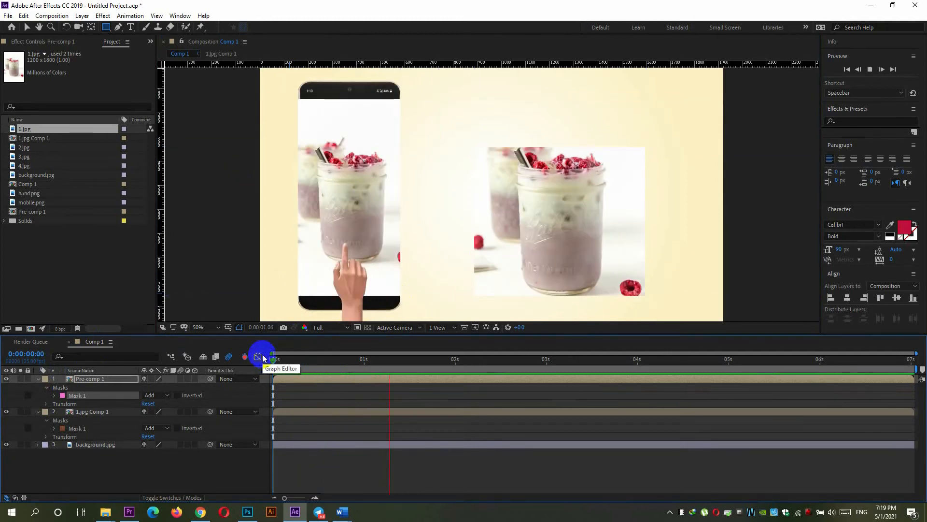
pyautogui.click(333, 351)
pyautogui.moveTo(428, 363); pyautogui.dragTo(279, 360)
pyautogui.press('space')
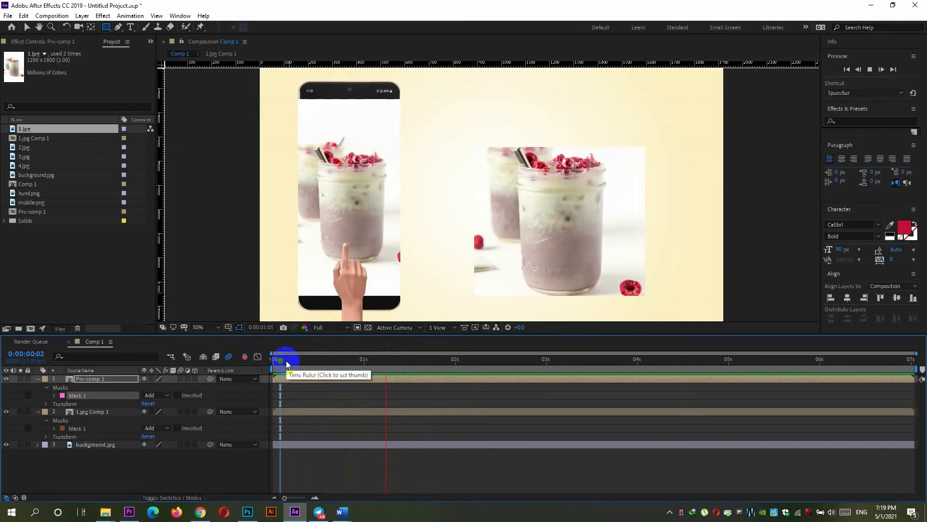
pyautogui.press('space')
# - With the current time at 0:00:01:08, add the text "Smart App Pre Order" above the large picture
pyautogui.moveTo(514, 116); pyautogui.dragTo(480, 143)
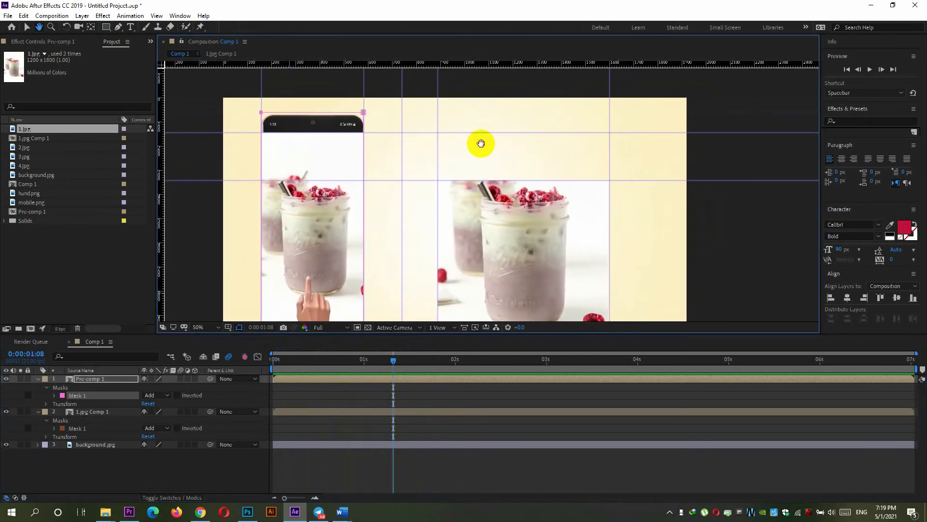
pyautogui.click(38, 412)
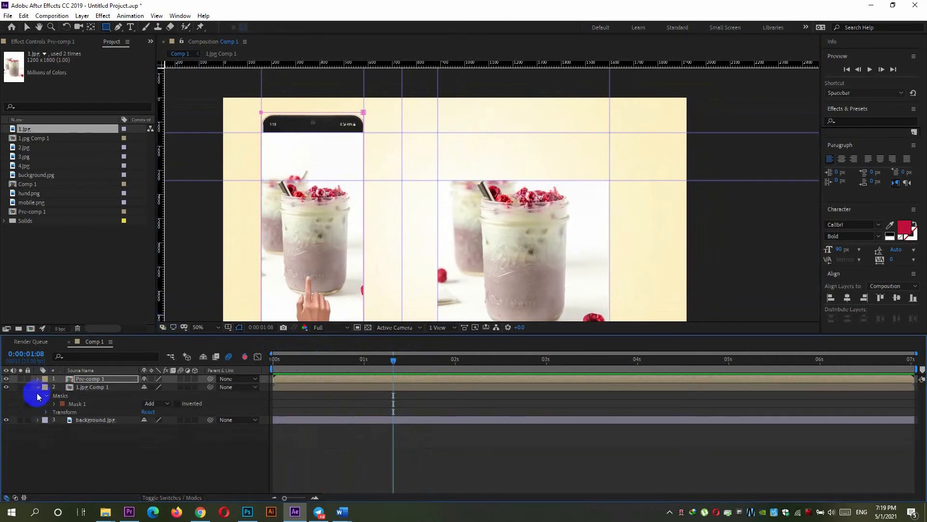
pyautogui.click(38, 380)
pyautogui.click(82, 16)
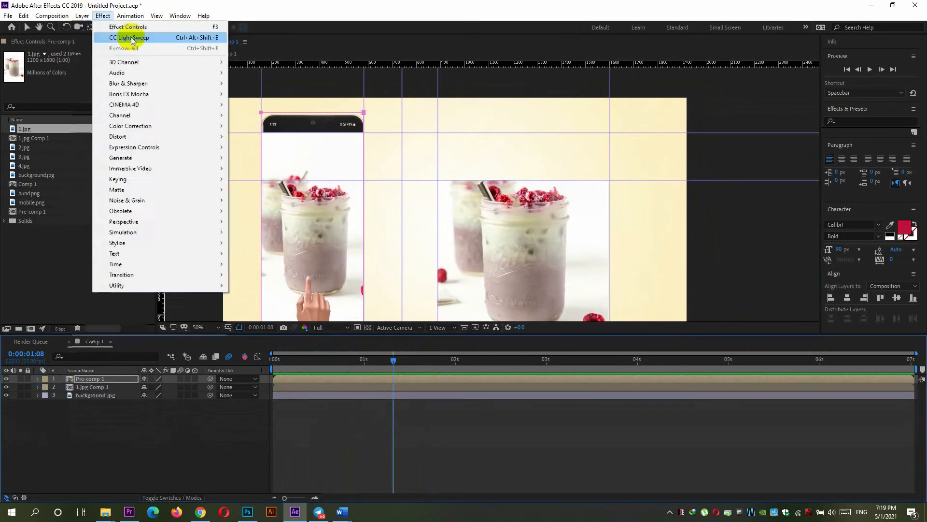
pyautogui.click(58, 94)
pyautogui.click(130, 27)
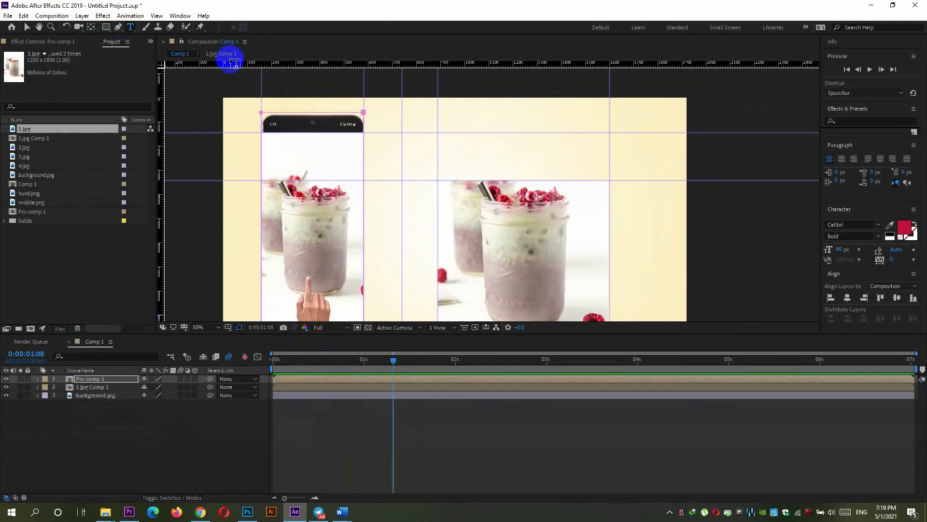
pyautogui.click(436, 134)
pyautogui.write('S')
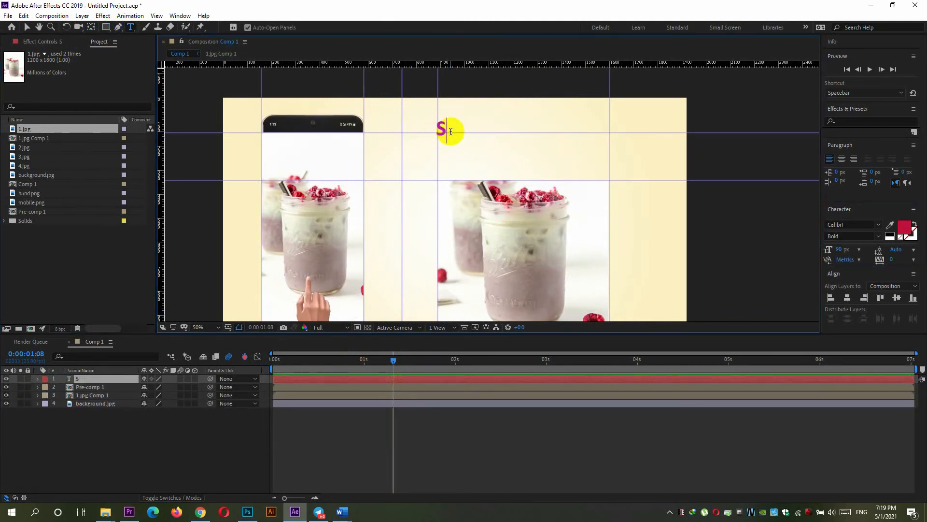
pyautogui.write('ma')
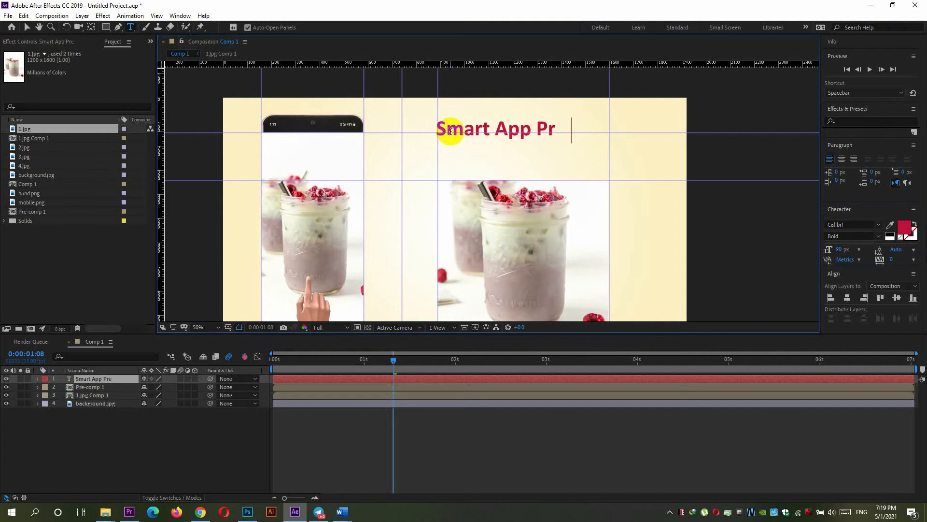
pyautogui.write('rt App Pre Order')
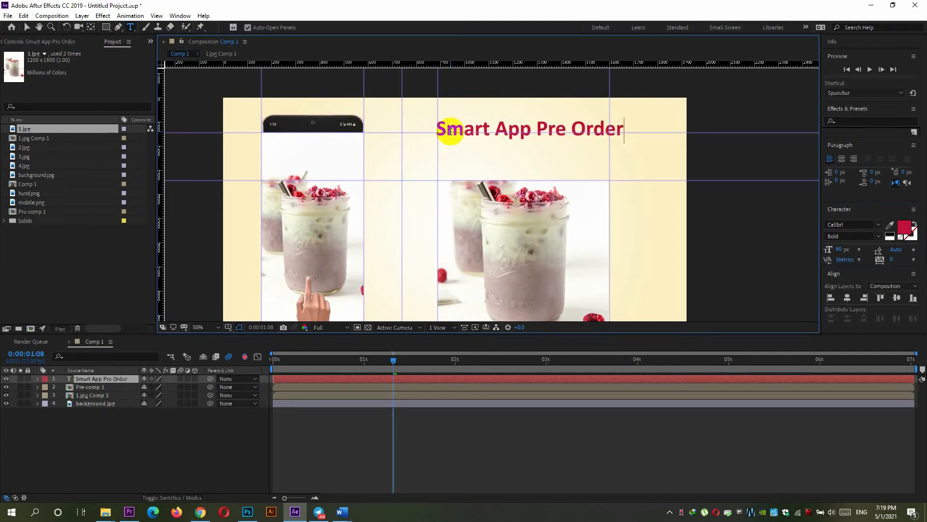
# - Set the "Smart App Pre Order" text to the Aller Display font and colour it dark orange AA3907
pyautogui.tripleClick(450, 131)
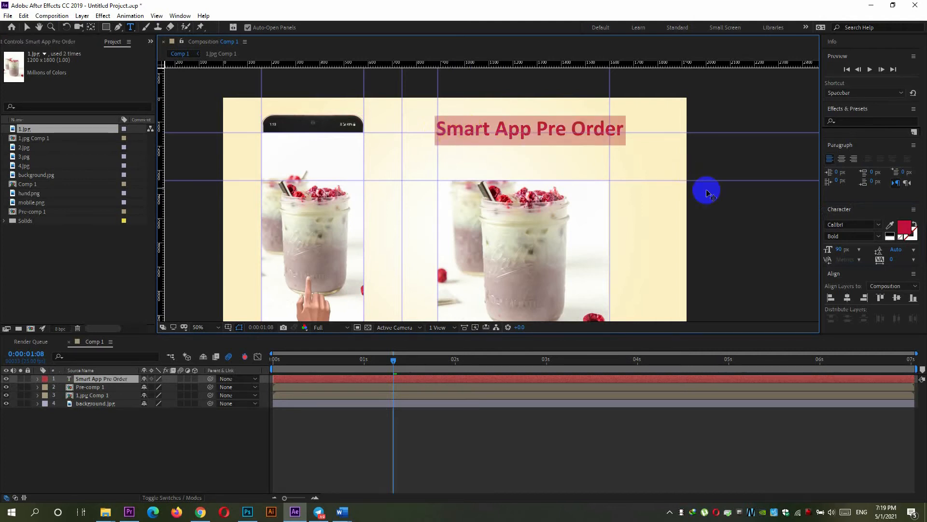
pyautogui.click(878, 224)
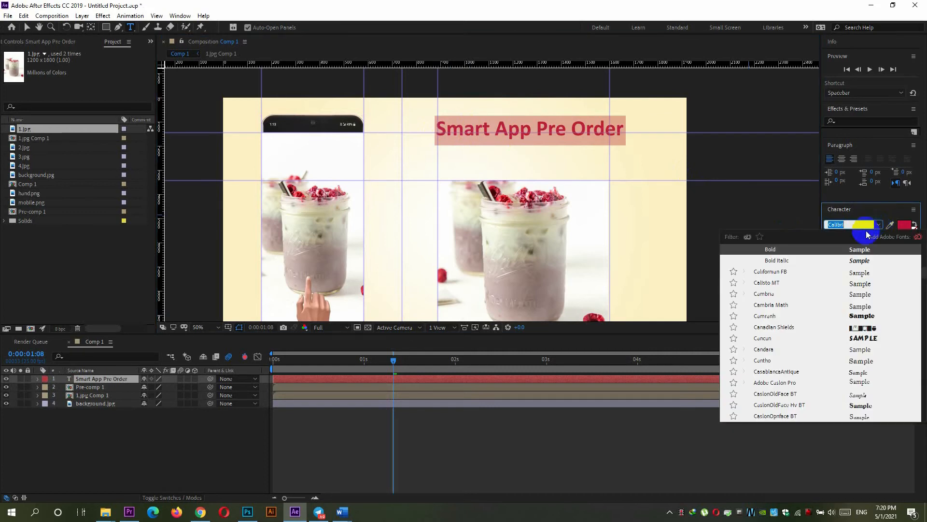
pyautogui.write('all')
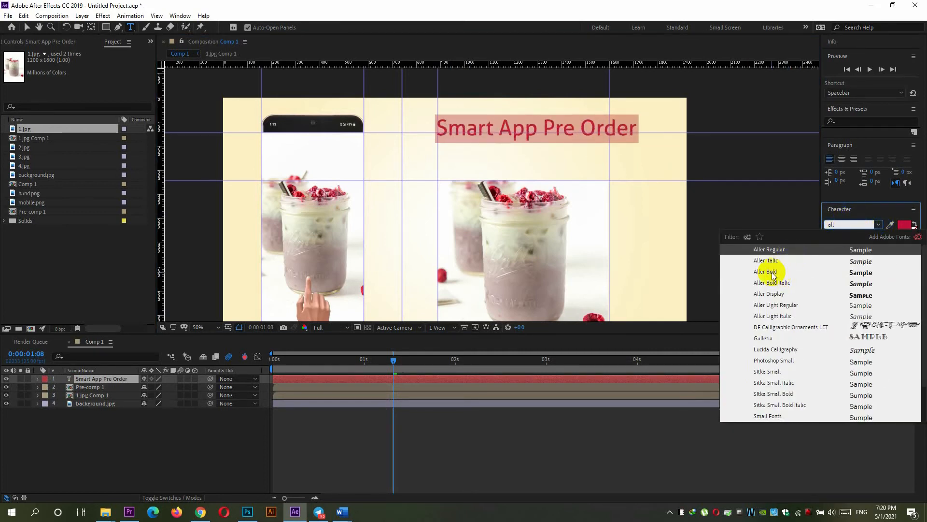
pyautogui.click(777, 295)
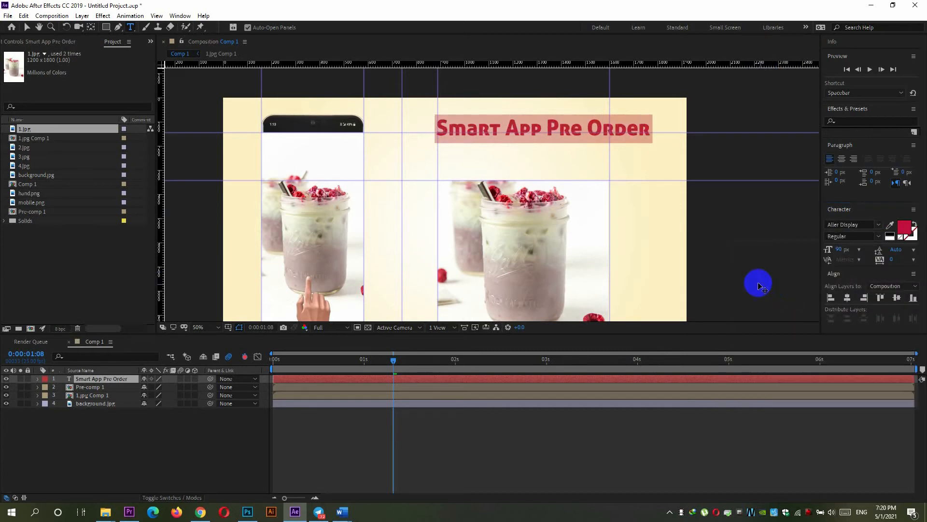
pyautogui.click(904, 226)
pyautogui.click(689, 314)
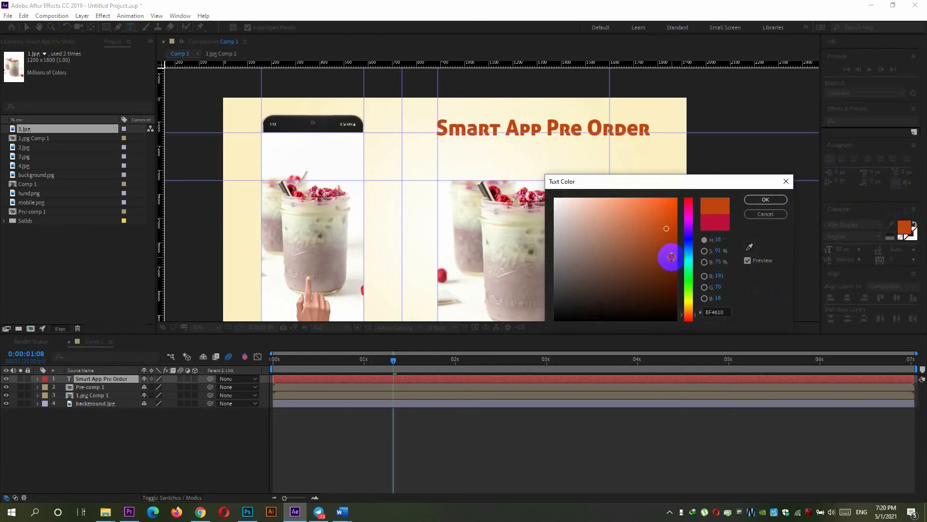
pyautogui.click(671, 253)
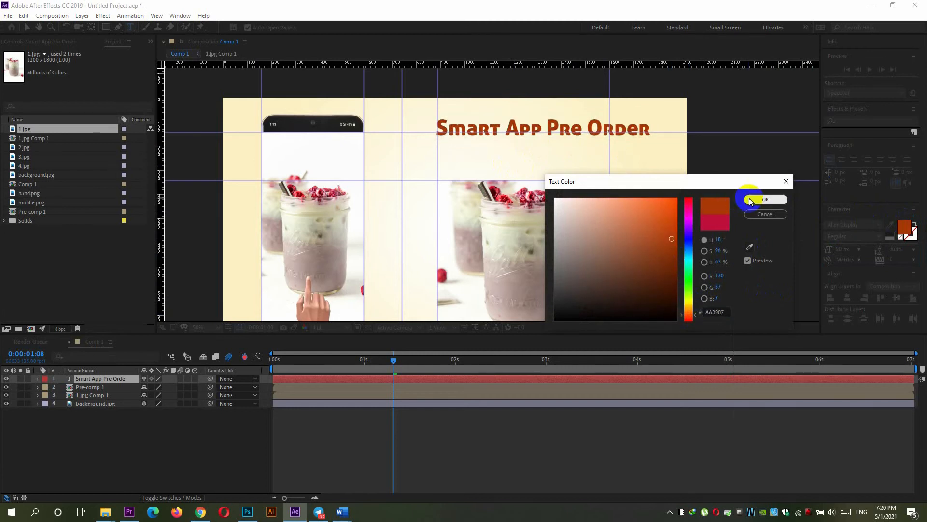
pyautogui.click(766, 199)
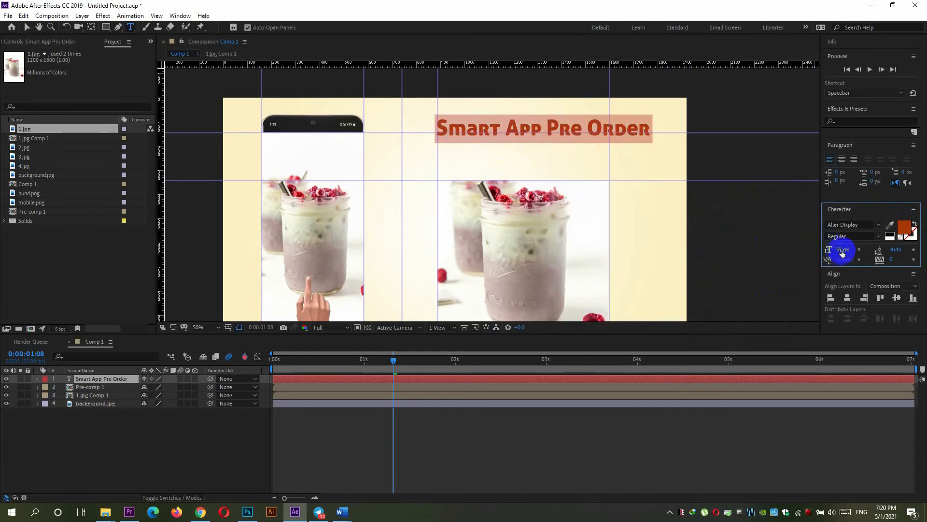
pyautogui.press('Escape')
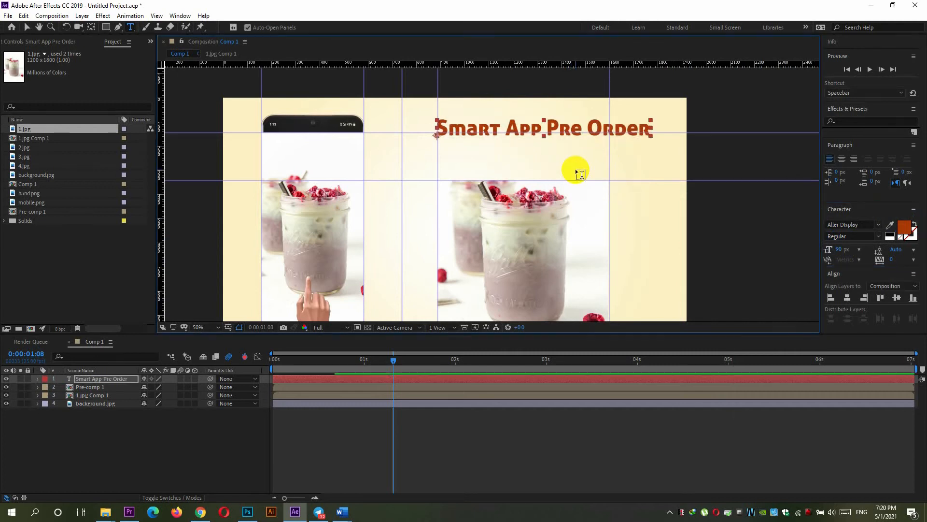
# - Move the "Smart App Pre Order" text so it is centred above the large picture, just over the upper guide
pyautogui.press('v')
pyautogui.moveTo(525, 124); pyautogui.dragTo(507, 124)
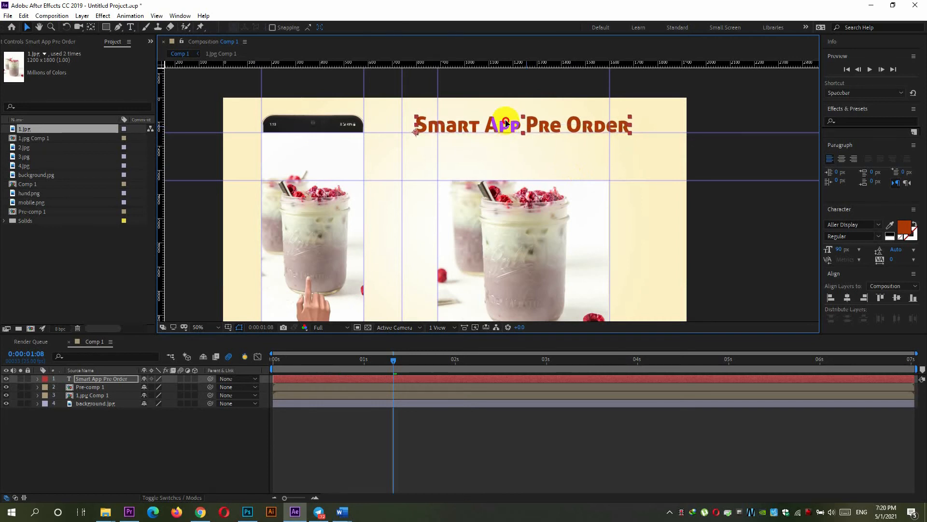
pyautogui.moveTo(505, 123); pyautogui.dragTo(506, 124)
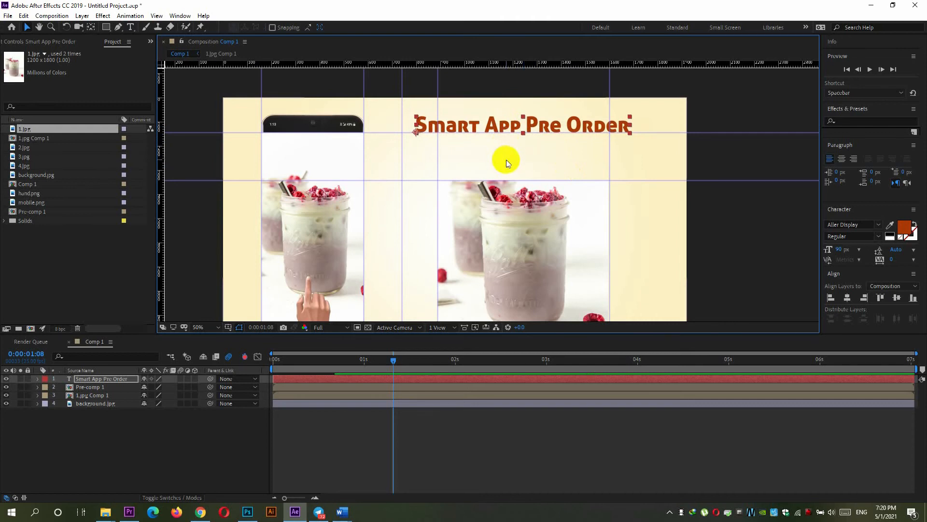
# - Add a second text line, "Find Your Favorite", below the "Smart App Pre Order" title
pyautogui.click(131, 28)
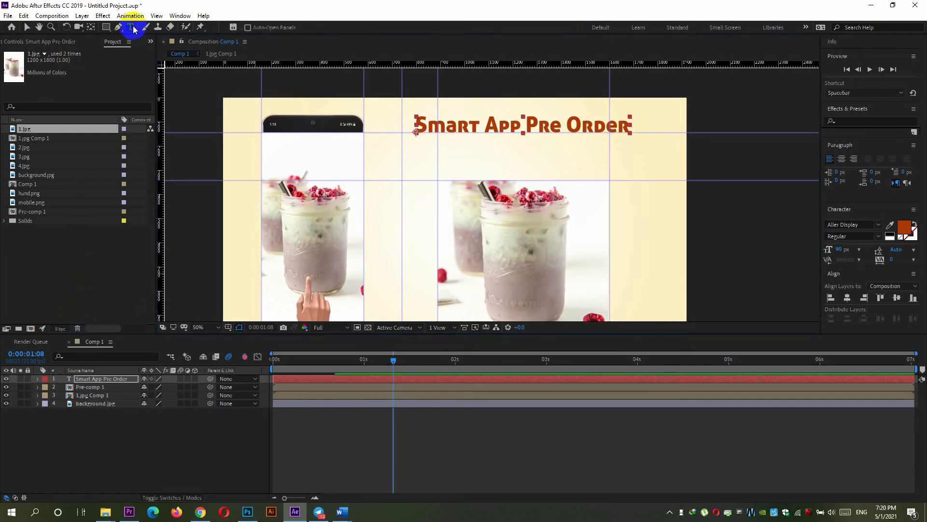
pyautogui.click(466, 153)
pyautogui.write('Find Your Favorite')
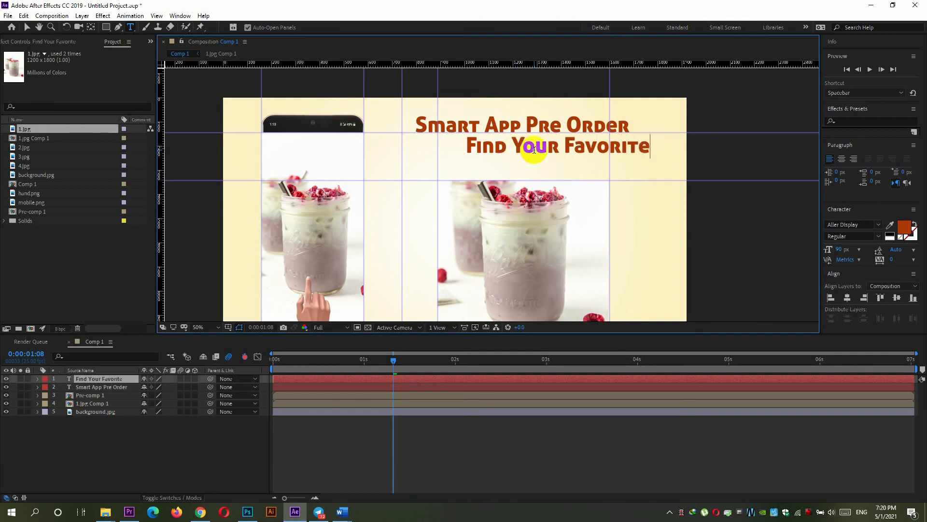
# - Set the "Find Your Favorite" text to Calibri Bold and change its colour to crimson red
pyautogui.hotkey('ctrl', 'a')
pyautogui.click(860, 225)
pyautogui.write('call')
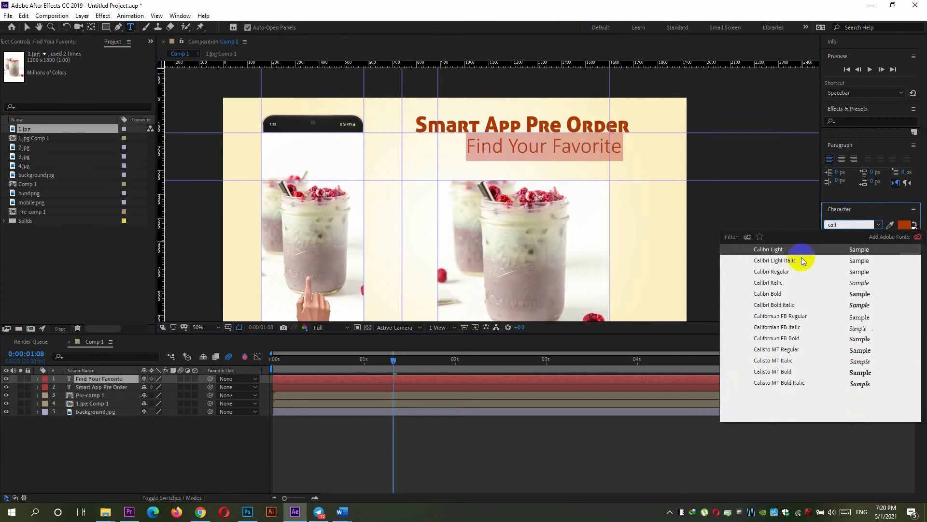
pyautogui.click(771, 292)
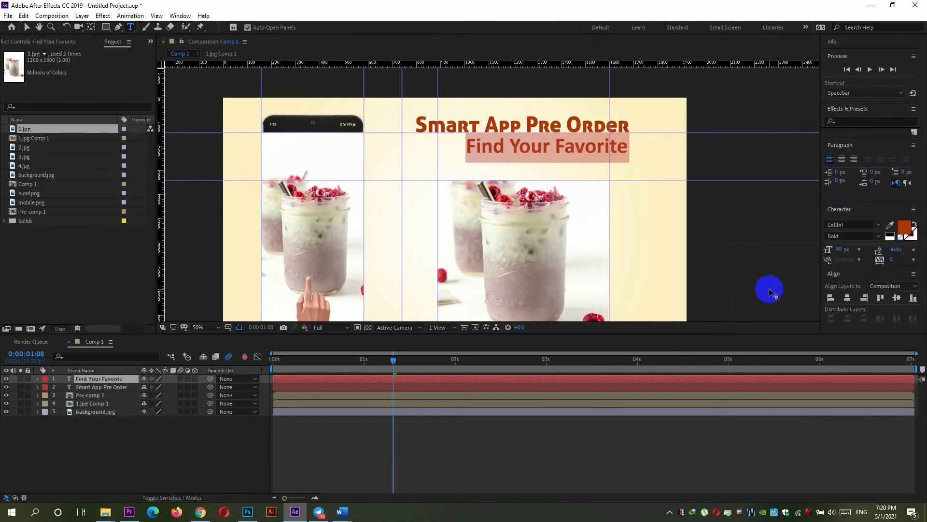
pyautogui.click(904, 226)
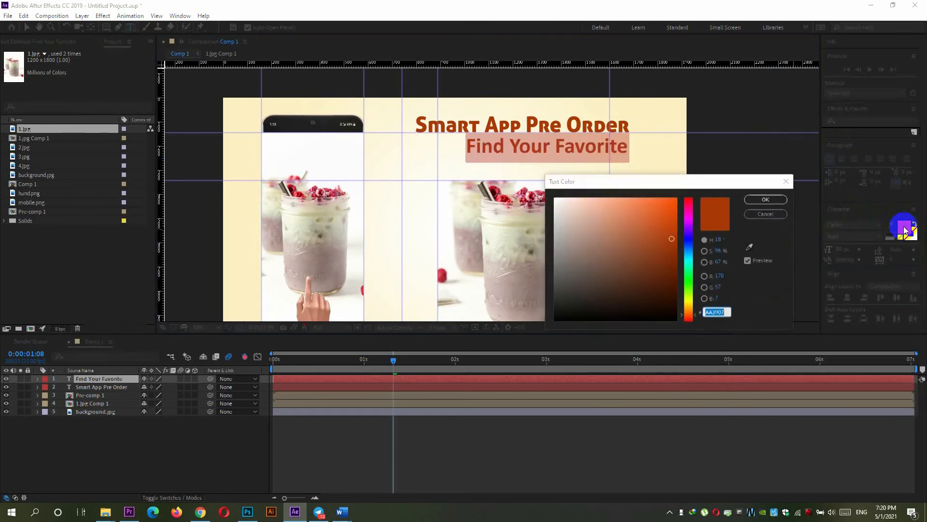
pyautogui.click(690, 205)
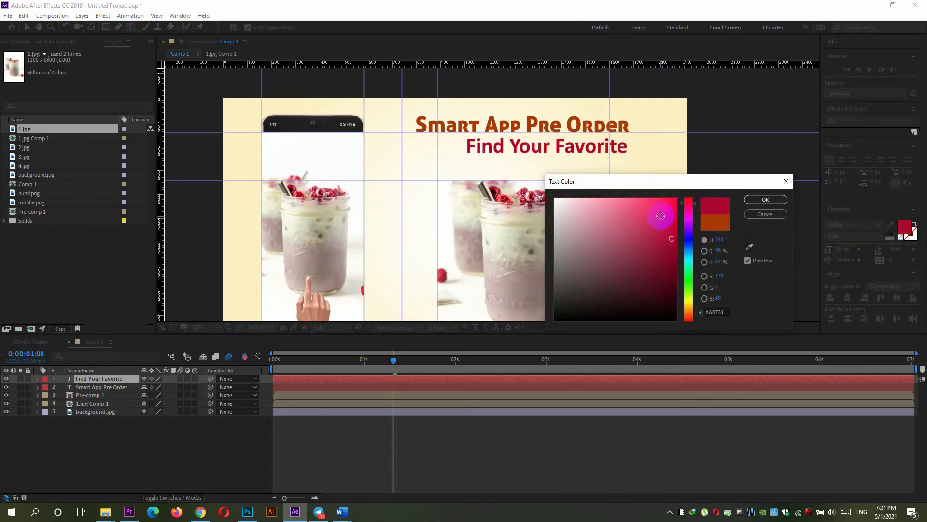
pyautogui.click(766, 199)
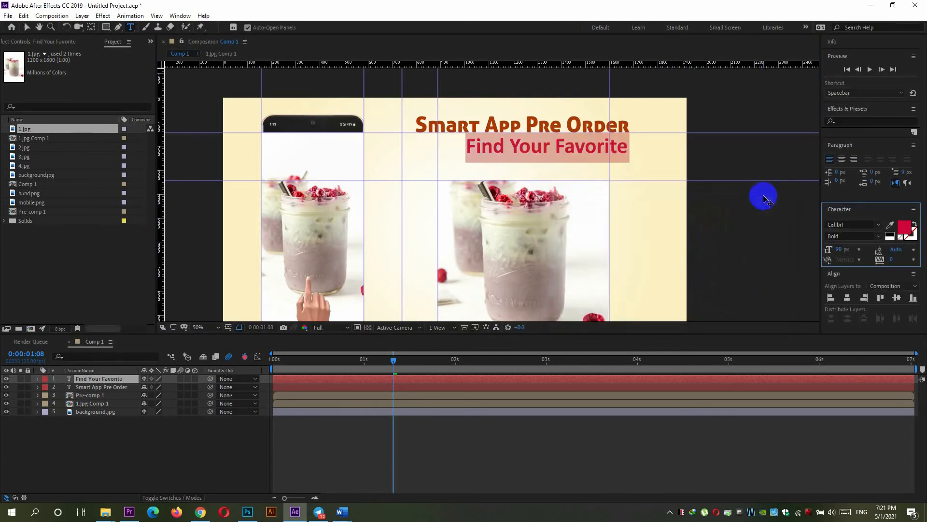
# - Centre the "Find Your Favorite" text beneath the title and dismiss the desktop notification
pyautogui.click(761, 191)
pyautogui.moveTo(531, 146)
pyautogui.mouseDown()
pyautogui.moveTo(503, 147)
pyautogui.moveTo(516, 143)
pyautogui.mouseUp()
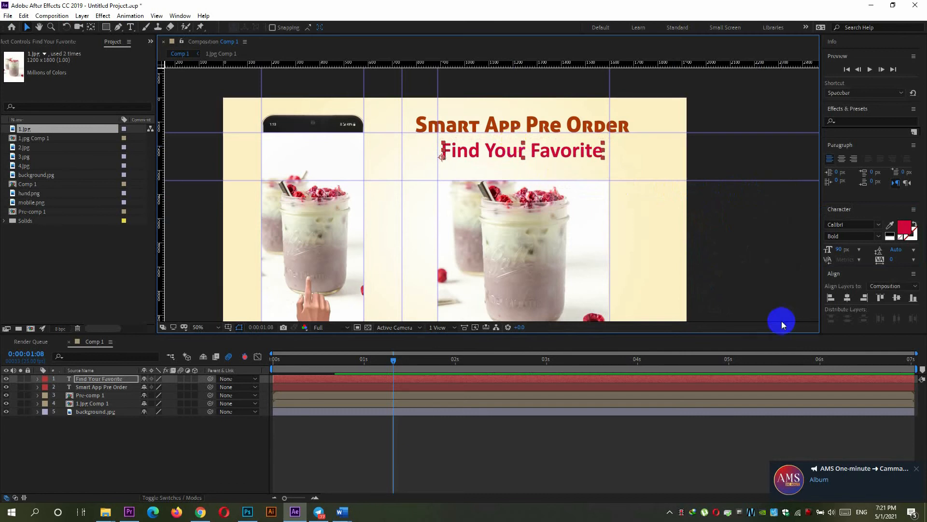
pyautogui.click(909, 469)
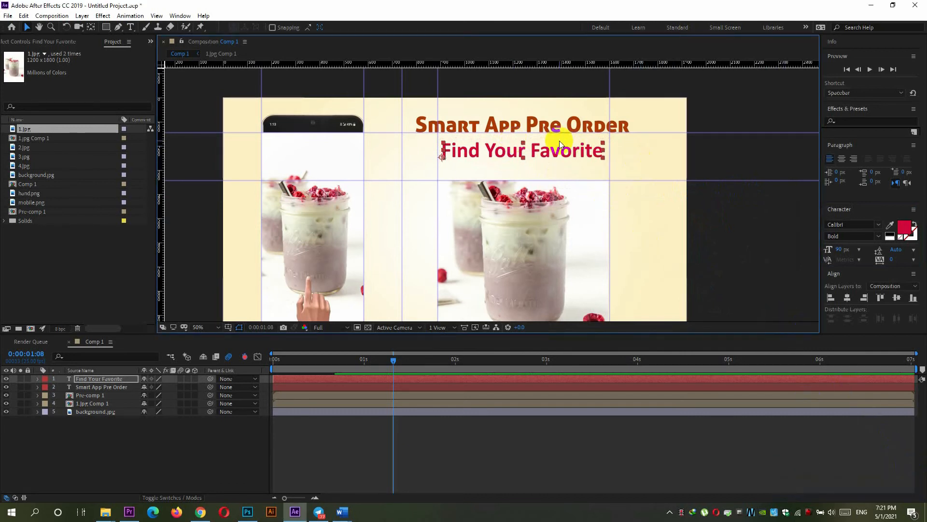
pyautogui.scroll(2, 559, 140)
pyautogui.moveTo(560, 141); pyautogui.dragTo(563, 175)
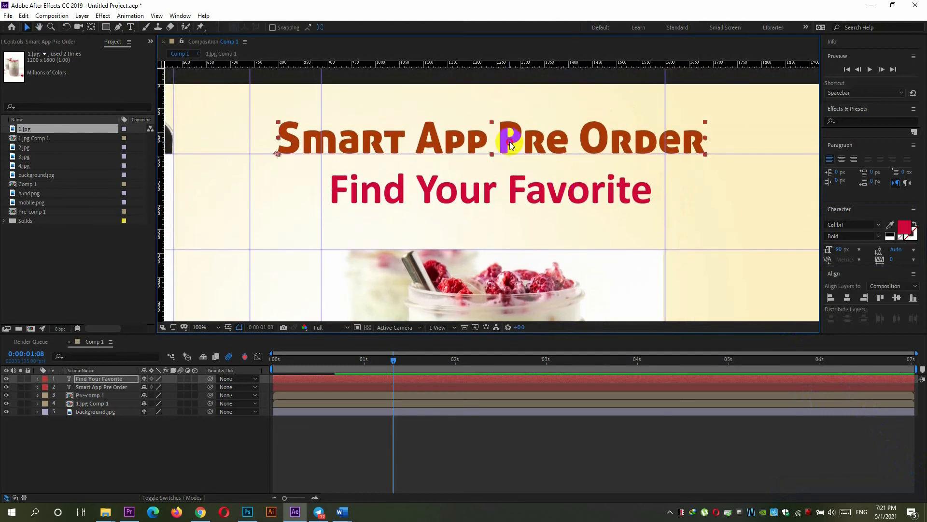
# - Keyframe the Position of the Smart App Pre Order layer at 0:00:01:08 and again at 0:00:00:20
pyautogui.click(512, 141)
pyautogui.moveTo(392, 360); pyautogui.dragTo(339, 367)
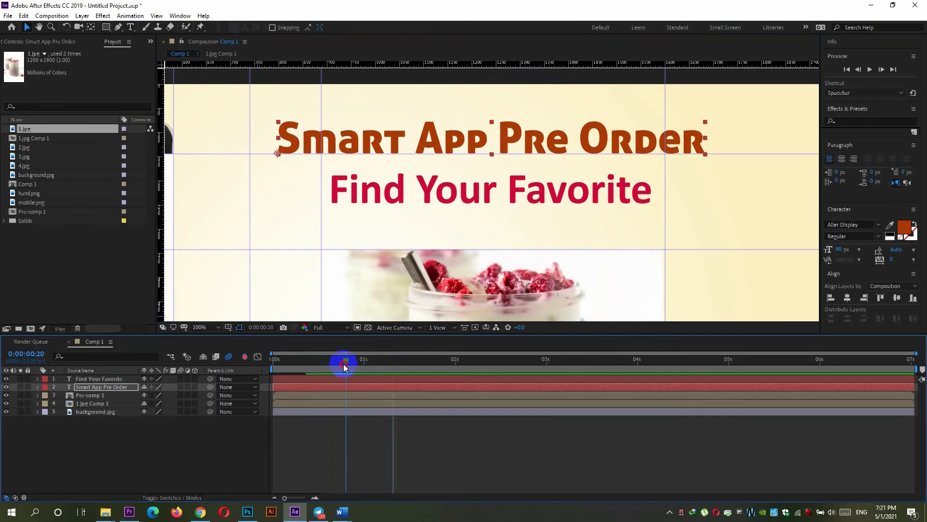
pyautogui.click(38, 387)
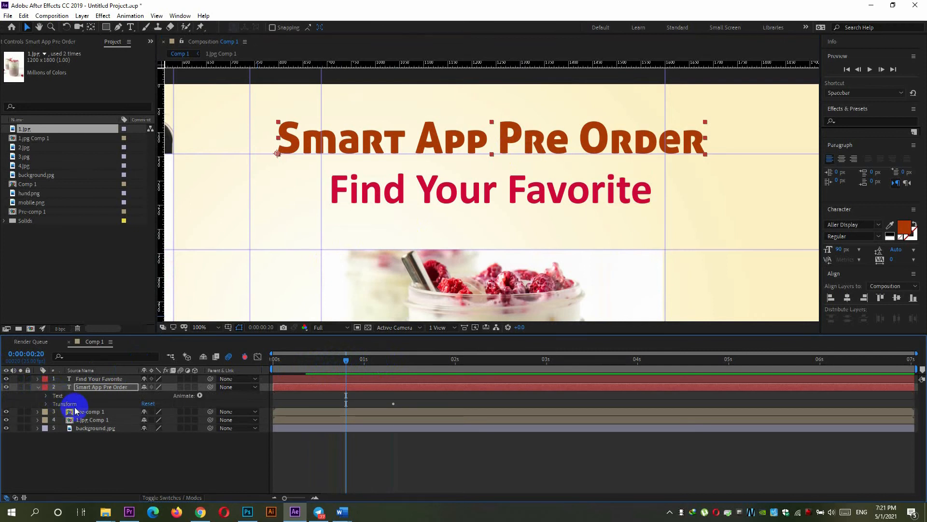
pyautogui.click(46, 404)
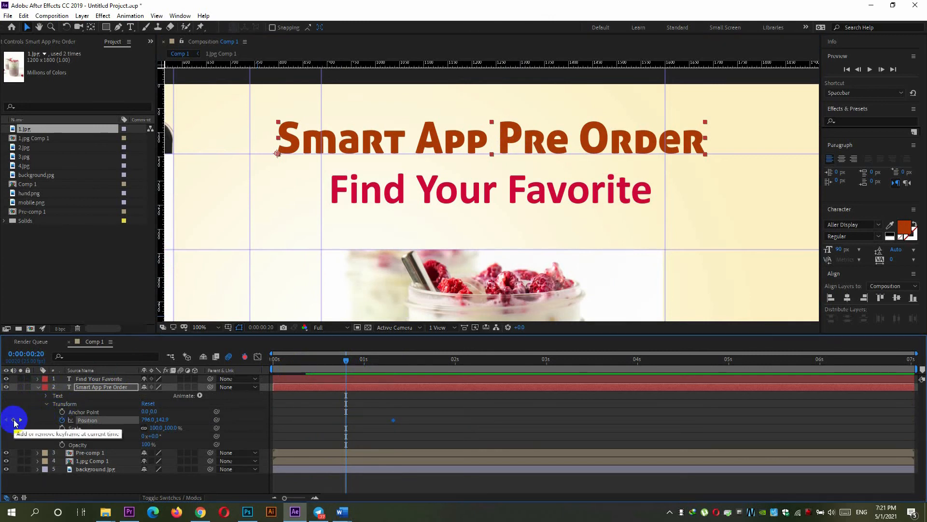
pyautogui.click(13, 419)
# - Add a title Position keyframe at 0:00:01:03 and delete the one at 0:00:01:08
pyautogui.click(881, 70)
pyautogui.click(881, 70)
pyautogui.click(882, 70)
pyautogui.click(881, 69)
pyautogui.click(882, 69)
pyautogui.click(881, 69)
pyautogui.click(881, 69)
pyautogui.click(881, 69)
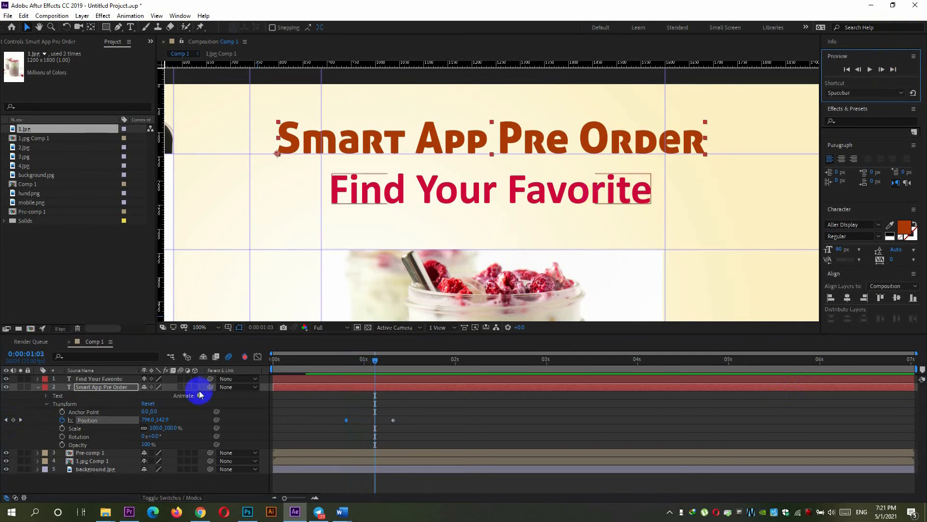
pyautogui.click(14, 421)
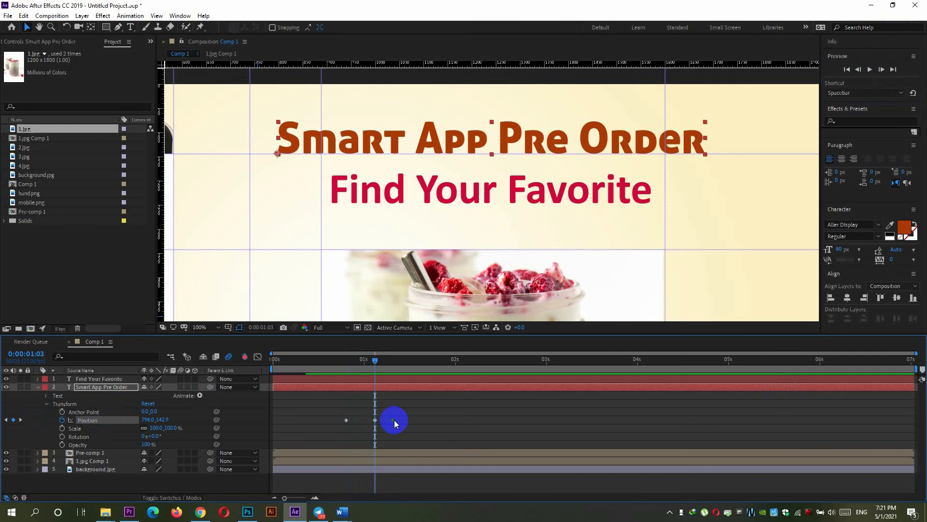
pyautogui.press('Delete')
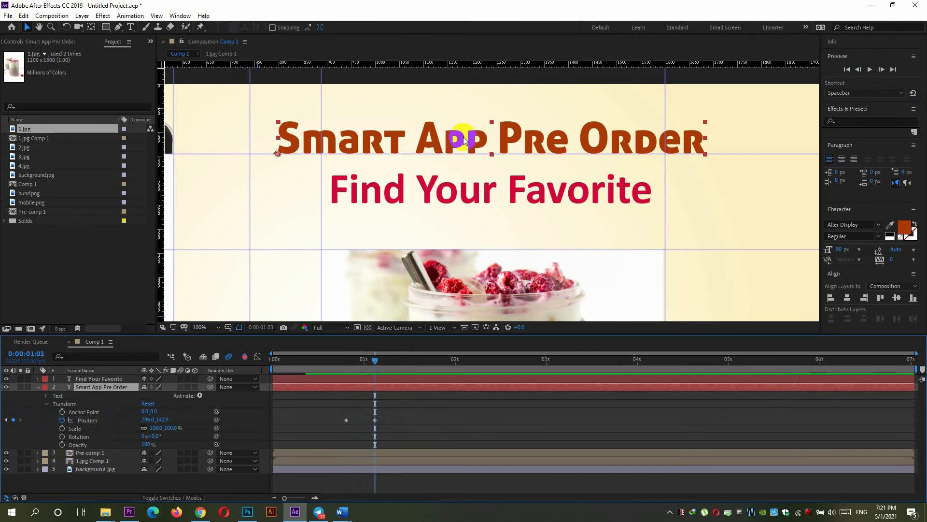
# - Add a horizontal guide between the two text lines and set the title's Position to 796.0, 238.9 at 0:00:00:20
pyautogui.moveTo(446, 64); pyautogui.dragTo(430, 165)
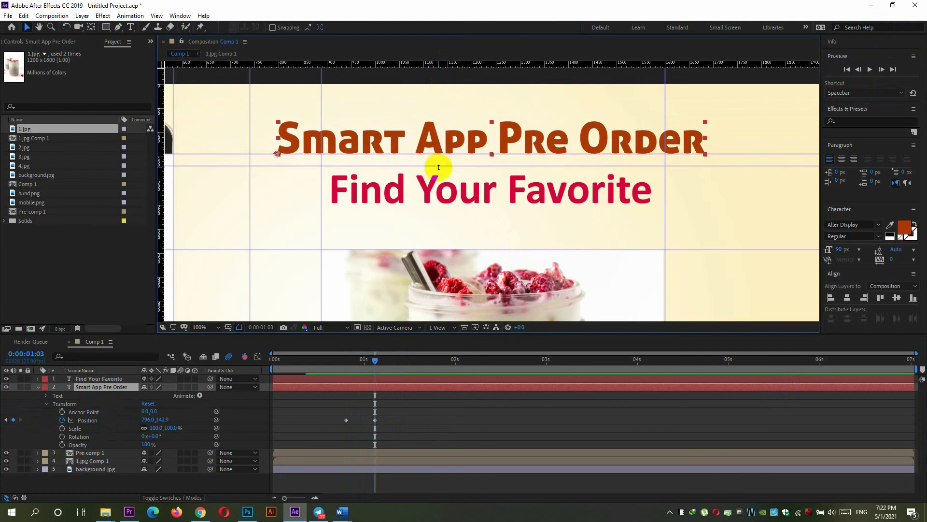
pyautogui.moveTo(375, 360); pyautogui.dragTo(347, 364)
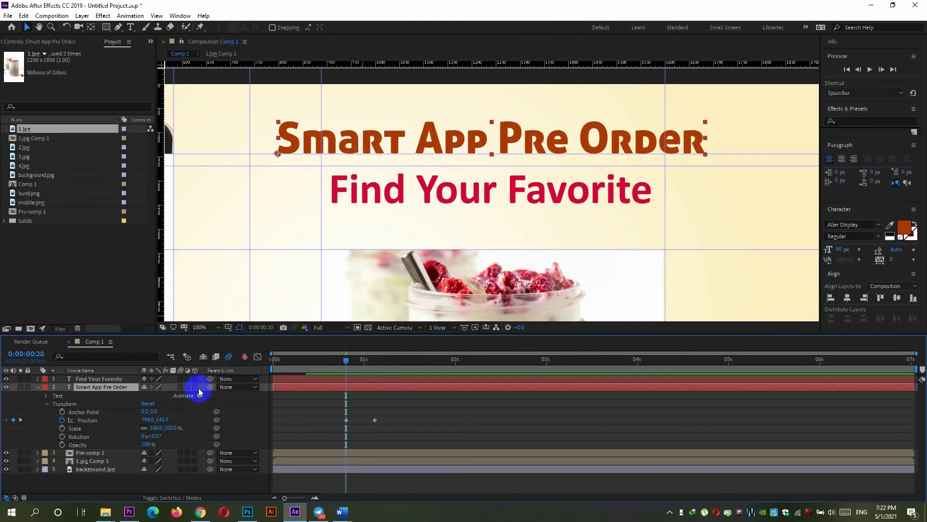
pyautogui.moveTo(161, 420); pyautogui.dragTo(207, 418)
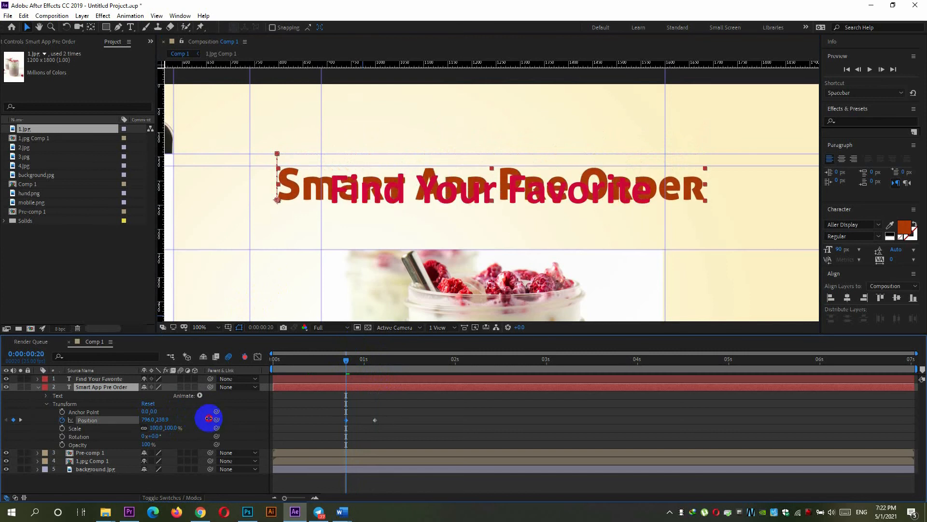
pyautogui.moveTo(342, 360); pyautogui.dragTo(387, 373)
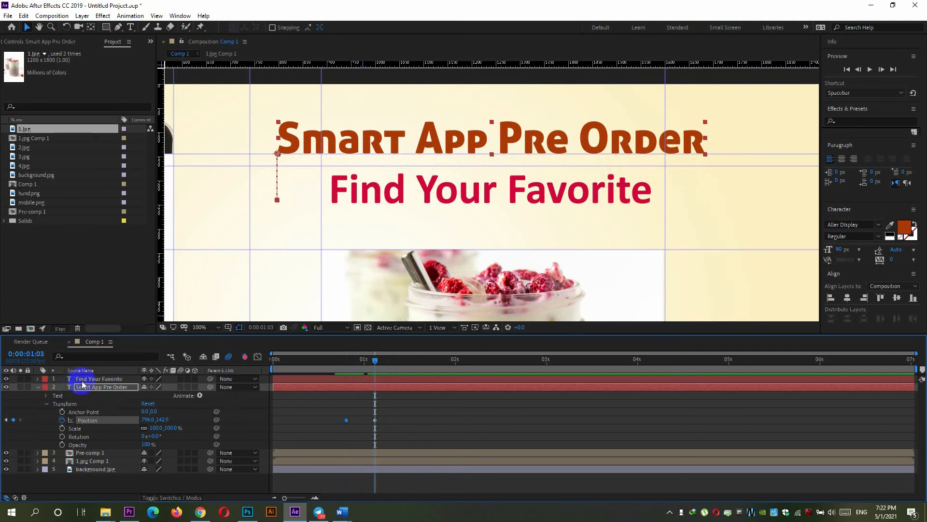
# - Add Find Your Favorite Position keyframes at 0:00:00:20 and 0:00:01:03, and delete its keyframe at 0:00:01:08
pyautogui.click(48, 379)
pyautogui.click(38, 378)
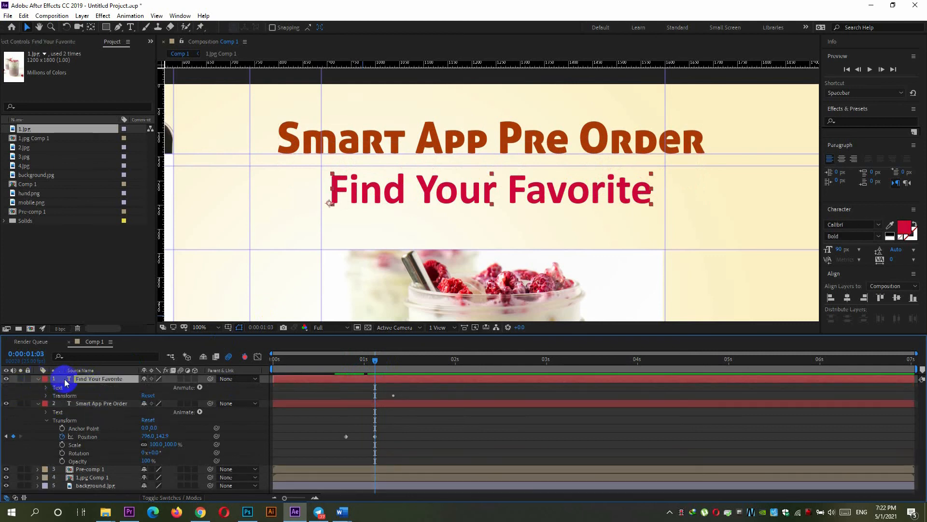
pyautogui.click(46, 395)
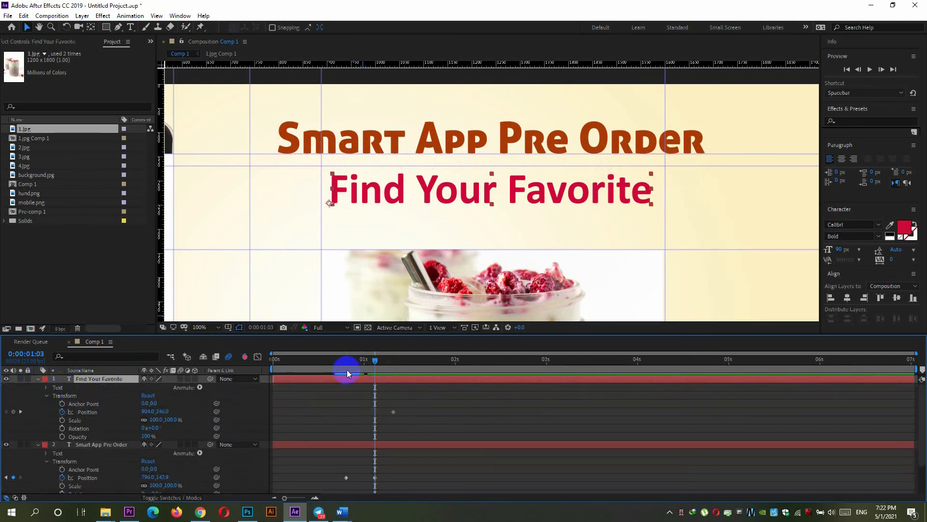
pyautogui.moveTo(374, 361); pyautogui.dragTo(345, 368)
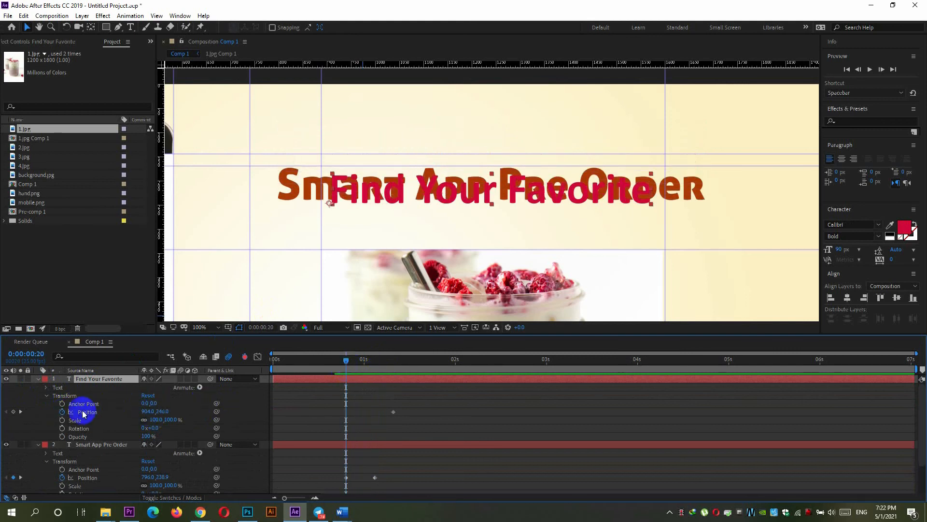
pyautogui.click(13, 411)
pyautogui.moveTo(350, 365); pyautogui.dragTo(375, 363)
pyautogui.click(13, 411)
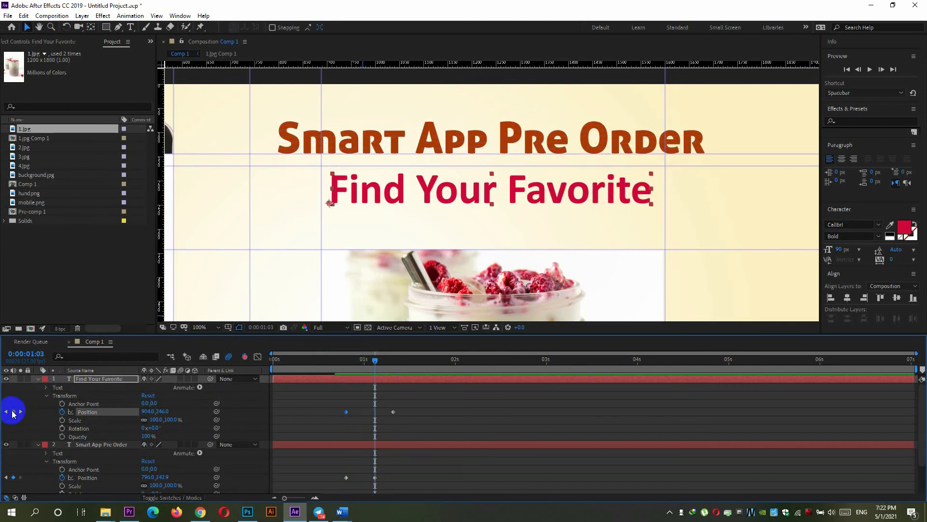
pyautogui.click(394, 413)
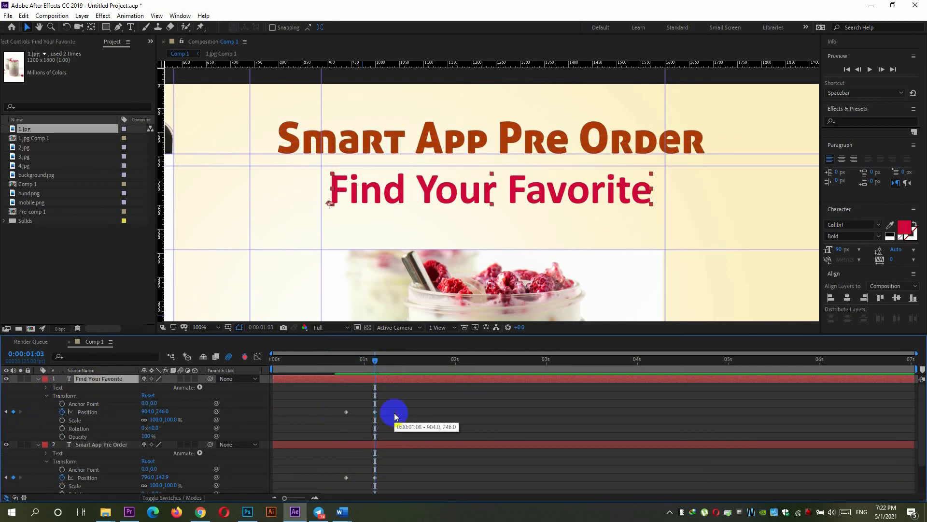
# - Raise the Find Your Favorite text by setting its Position to 904.0, 146.0 at 0:00:00:20
pyautogui.moveTo(376, 361); pyautogui.dragTo(346, 368)
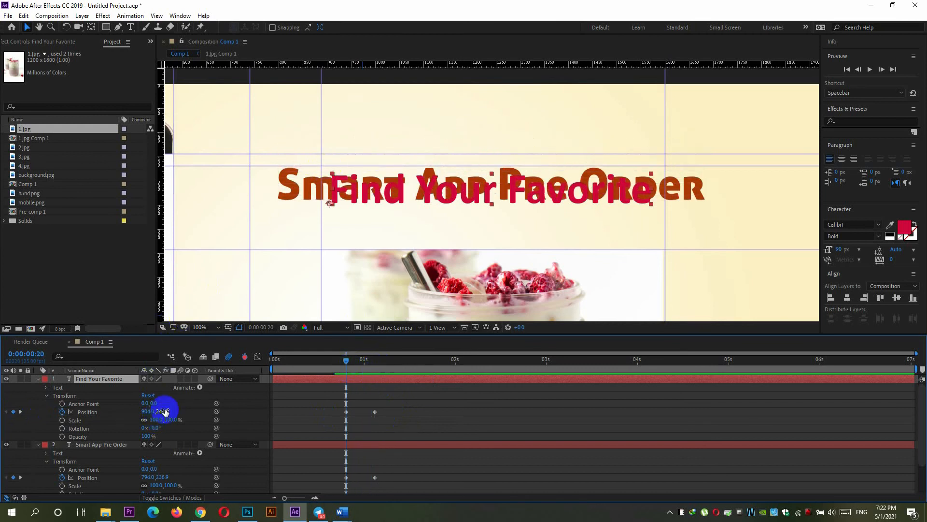
pyautogui.moveTo(163, 410); pyautogui.dragTo(121, 405)
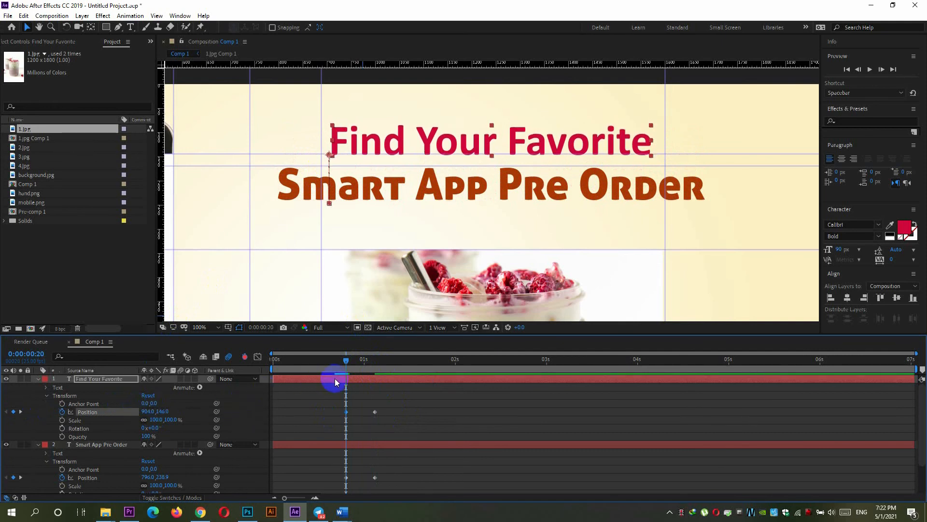
pyautogui.moveTo(346, 359); pyautogui.dragTo(392, 370)
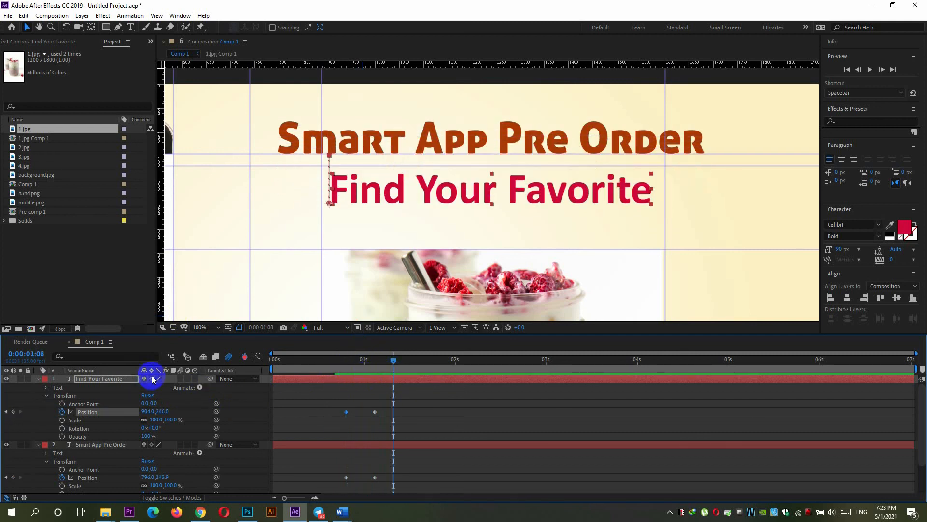
# - Pre-compose the Find Your Favorite and Smart App Pre Order text layers, each into its own composition
pyautogui.rightClick(88, 383)
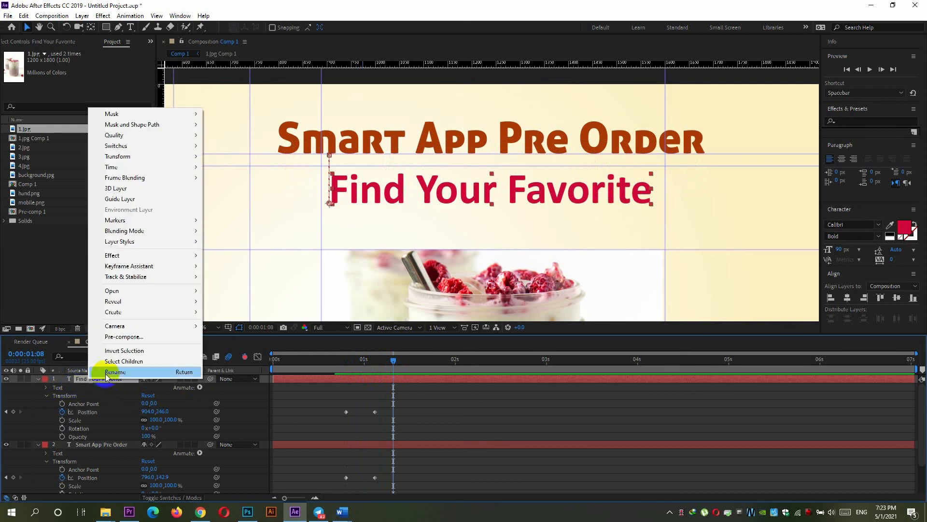
pyautogui.click(124, 337)
pyautogui.click(487, 312)
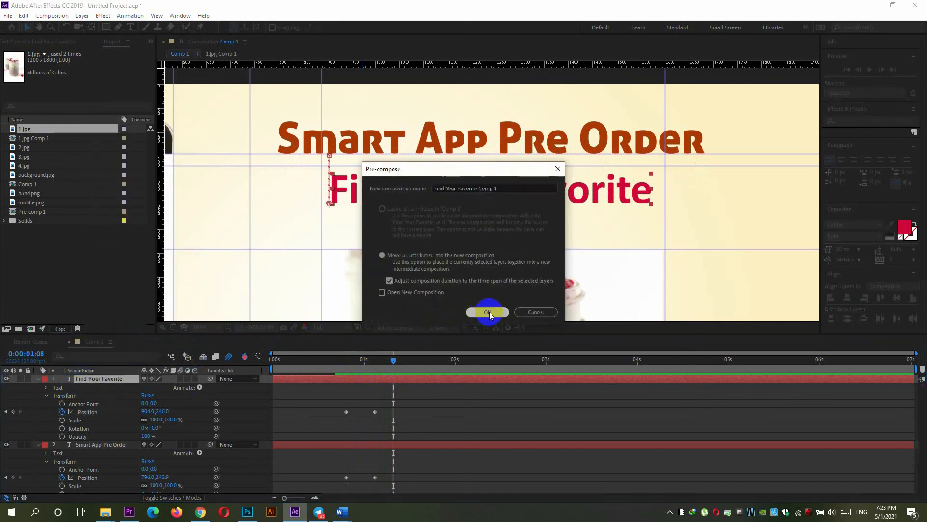
pyautogui.rightClick(78, 387)
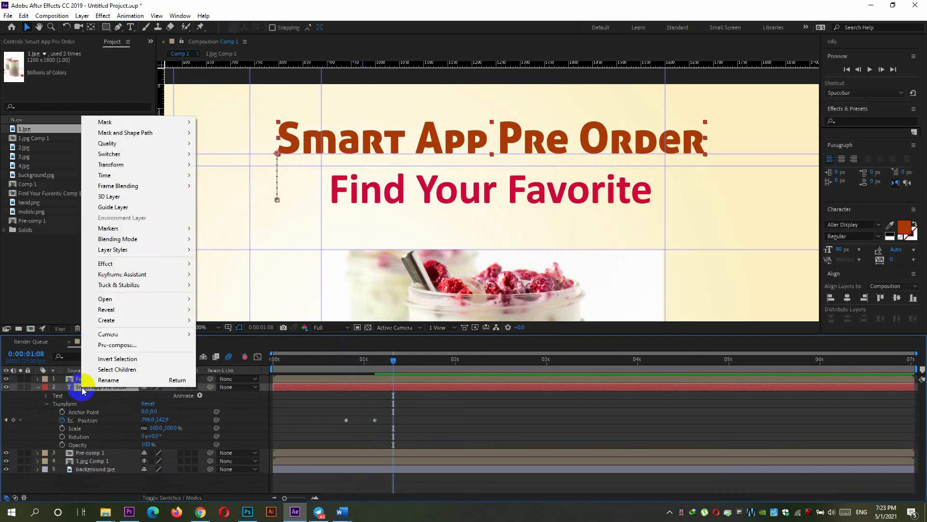
pyautogui.click(109, 346)
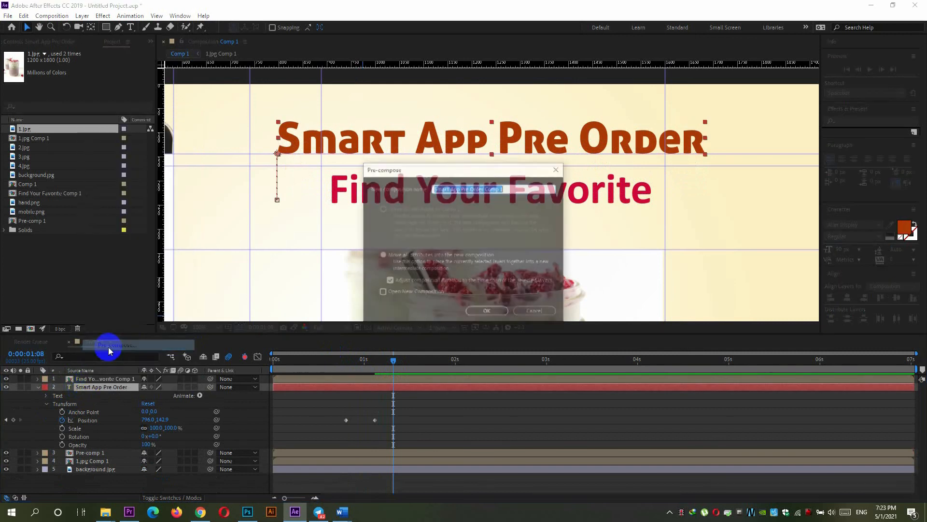
pyautogui.click(480, 314)
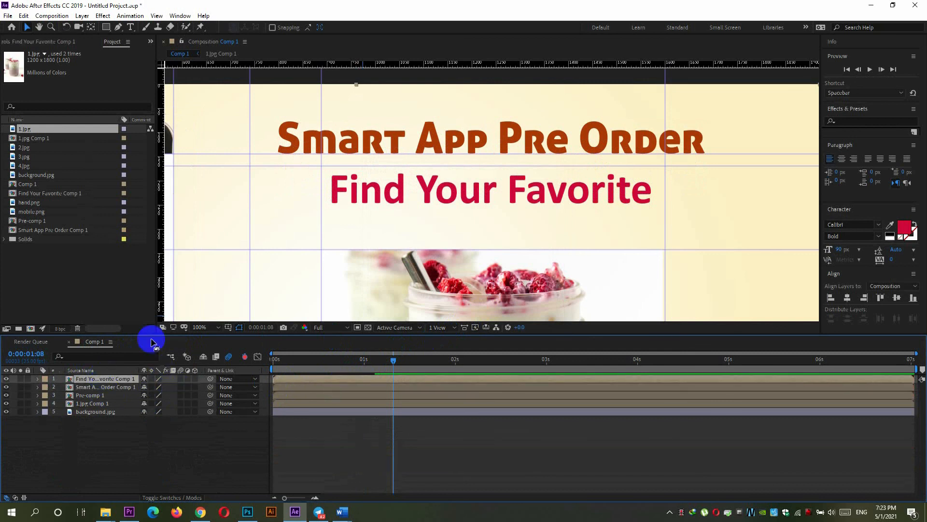
# - Draw a rectangular mask around each text line on its own pre-composed layer, with the masks meeting at the guide between them
pyautogui.click(107, 29)
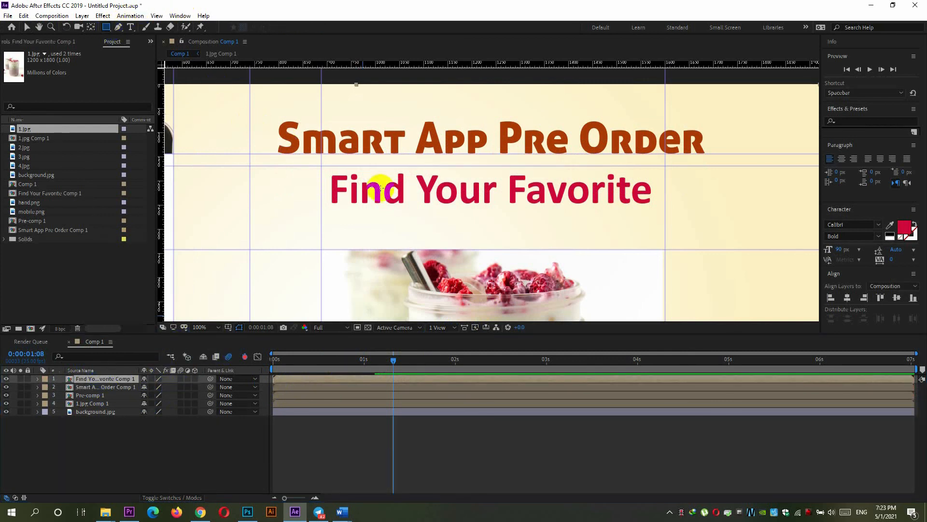
pyautogui.moveTo(321, 165); pyautogui.dragTo(660, 214)
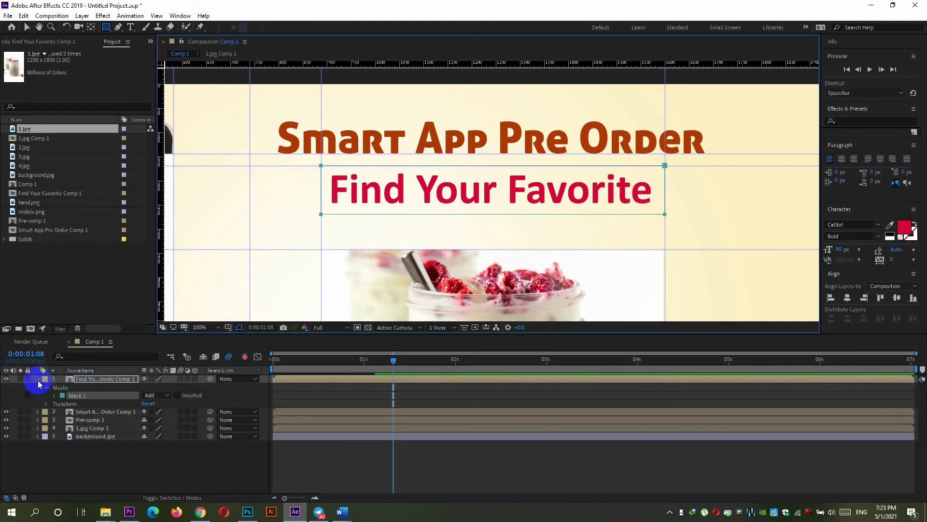
pyautogui.click(38, 380)
pyautogui.click(80, 389)
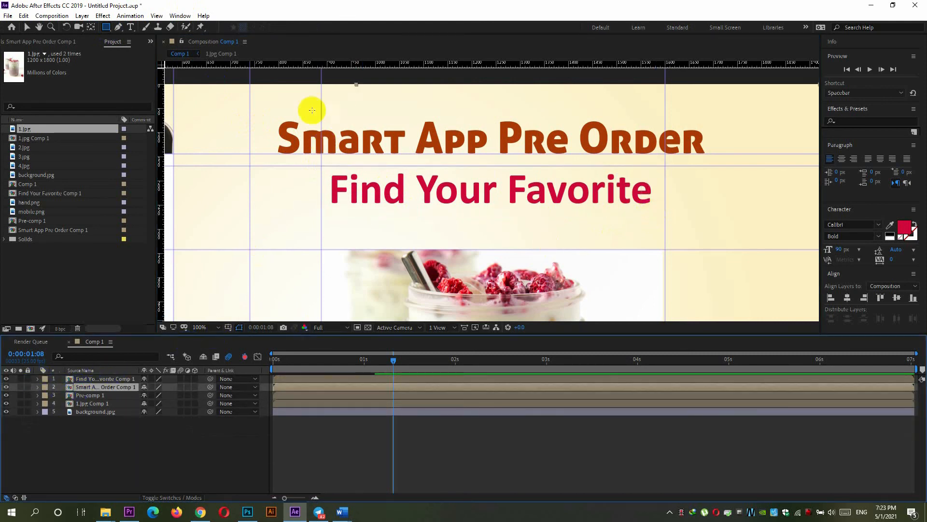
pyautogui.moveTo(261, 106); pyautogui.dragTo(722, 168)
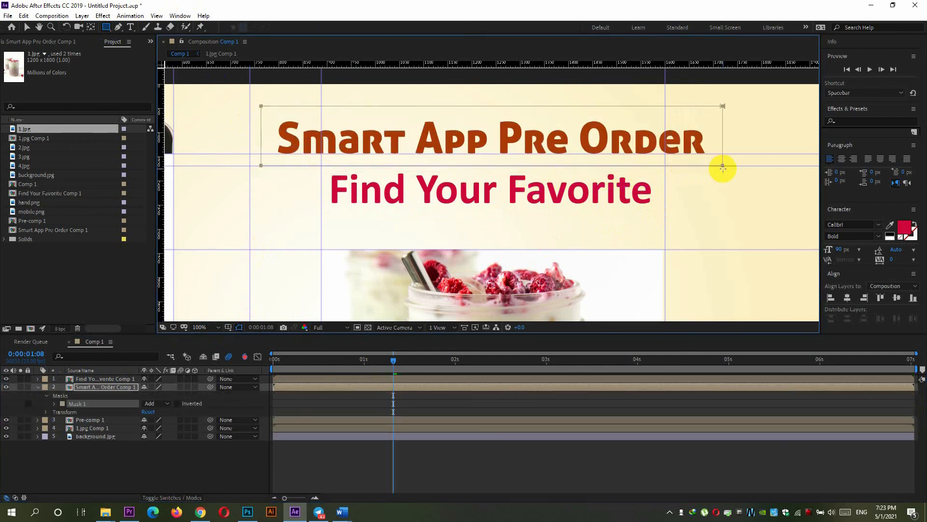
# - Shorten the work area to end shortly before 2 seconds and preview the masked text animation
pyautogui.moveTo(396, 358)
pyautogui.mouseDown()
pyautogui.moveTo(280, 356)
pyautogui.moveTo(386, 354)
pyautogui.moveTo(292, 365)
pyautogui.moveTo(399, 364)
pyautogui.moveTo(259, 372)
pyautogui.moveTo(393, 367)
pyautogui.moveTo(263, 372)
pyautogui.moveTo(306, 362)
pyautogui.moveTo(403, 366)
pyautogui.mouseUp()
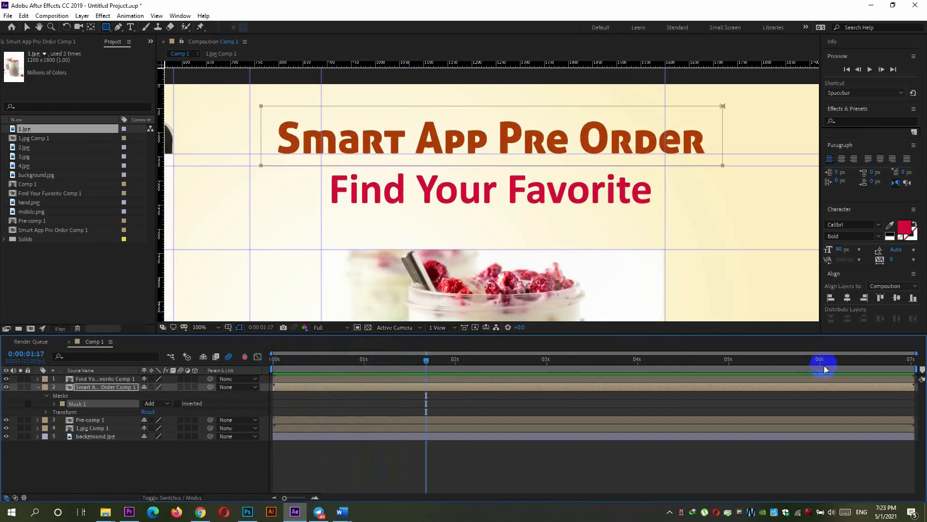
pyautogui.moveTo(920, 369); pyautogui.dragTo(425, 391)
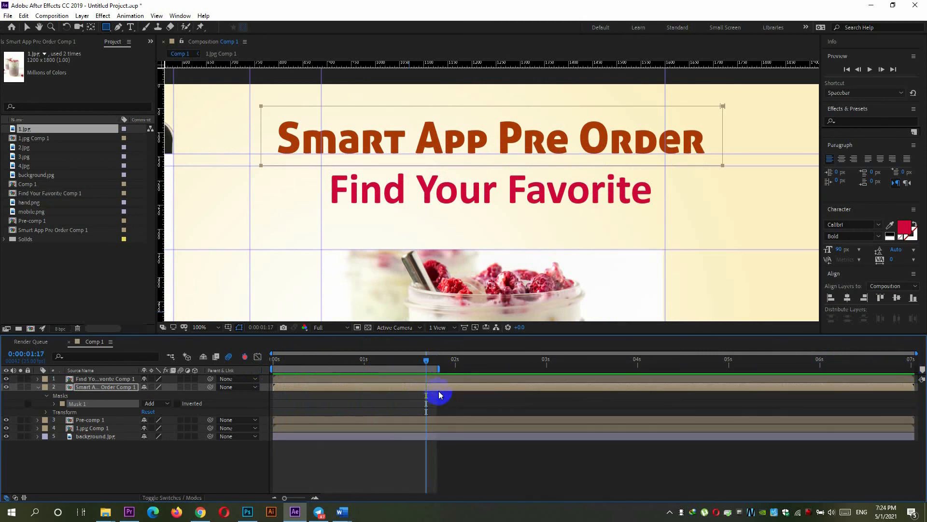
pyautogui.press('space')
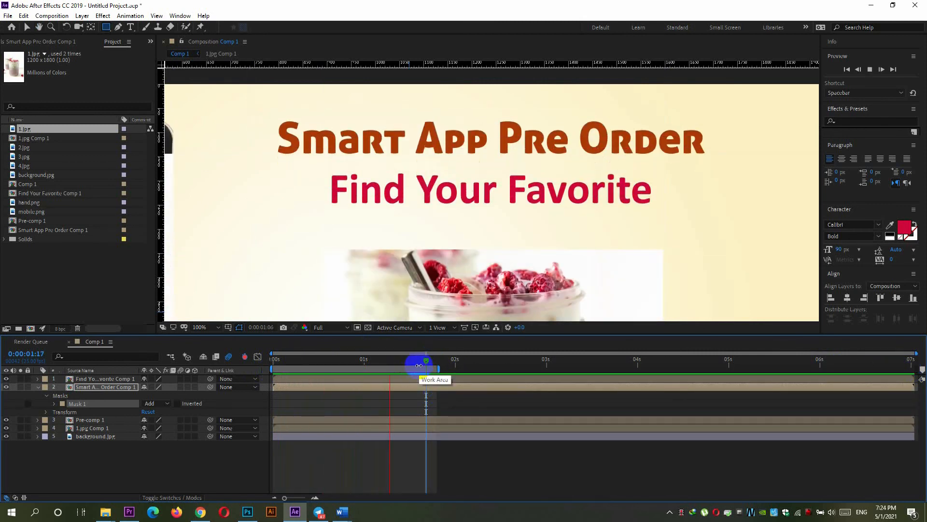
pyautogui.press('space')
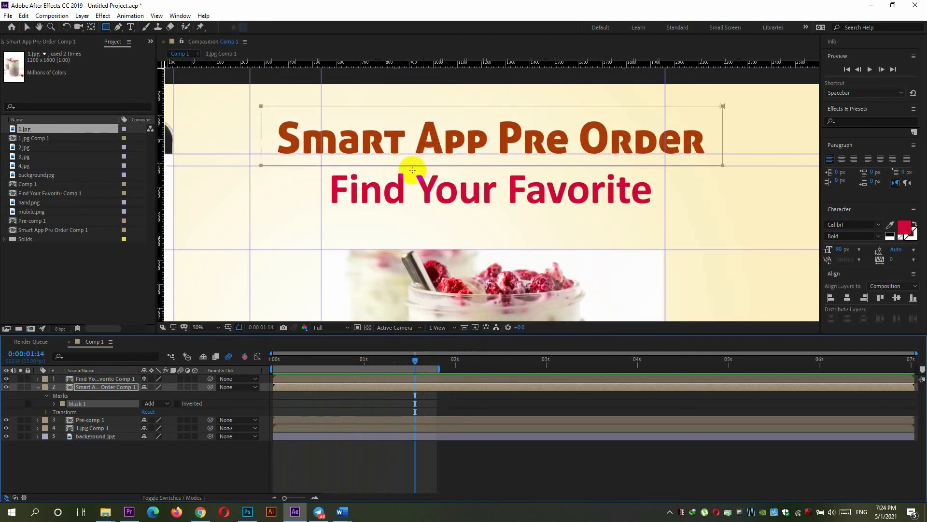
# - Play back the promo with the phone, picture and both text lines in view
pyautogui.scroll(-2, 408, 173)
pyautogui.press('space')
pyautogui.moveTo(355, 223); pyautogui.dragTo(360, 156)
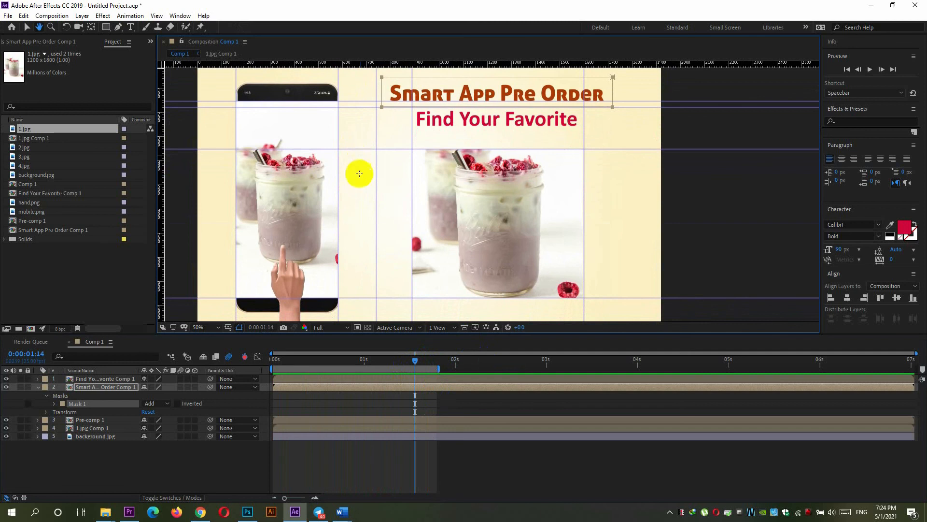
pyautogui.press('space')
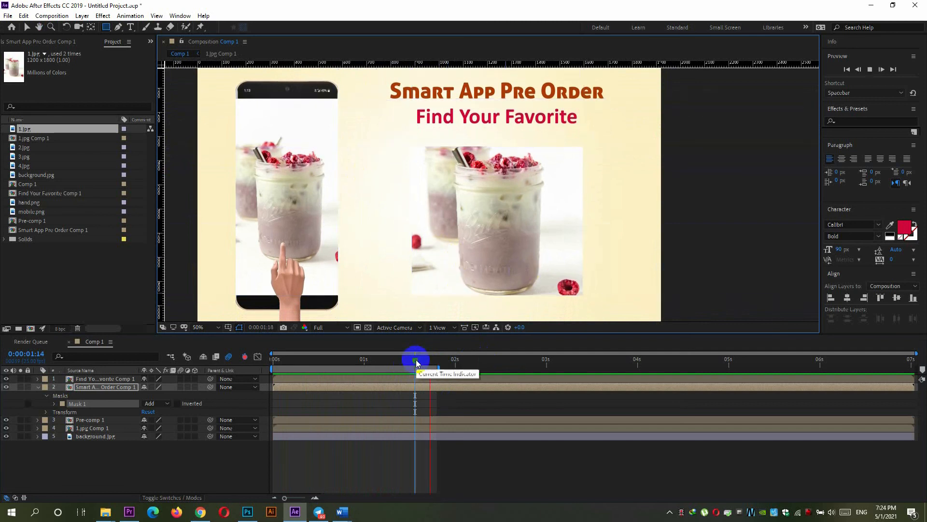